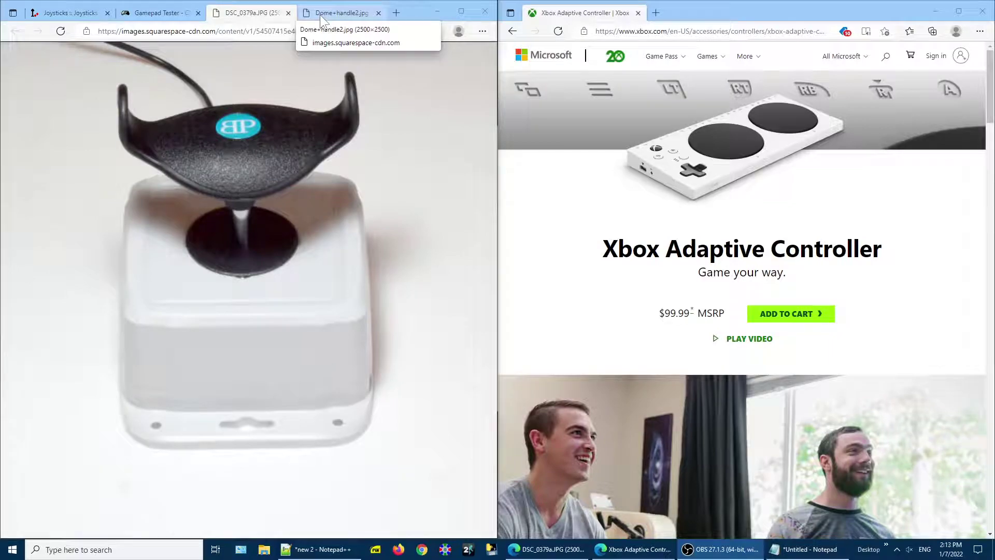
# - View the dome handle photo, then close the Xbox Adaptive Controller window and show Gamepad Tester full-screen
pyautogui.click(339, 12)
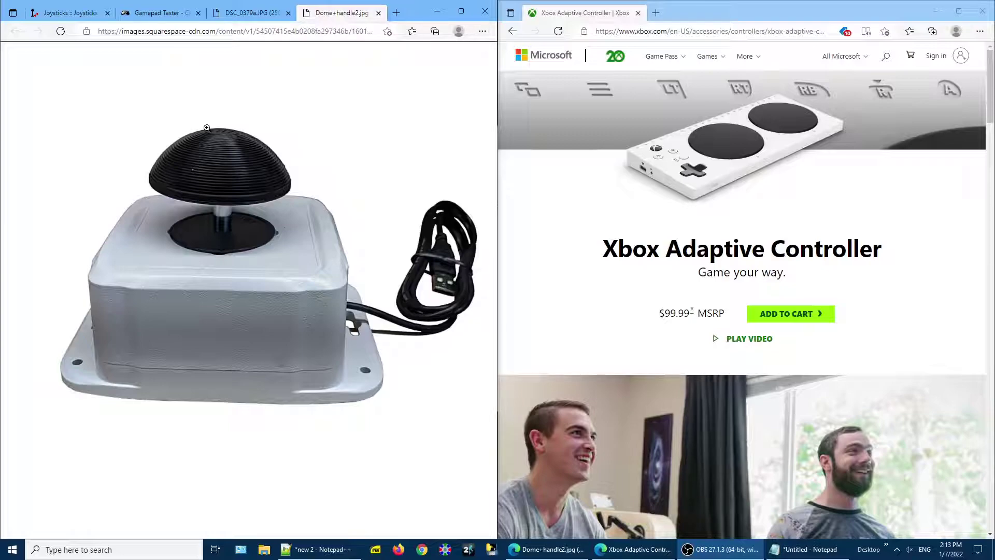
pyautogui.click(981, 11)
pyautogui.click(140, 13)
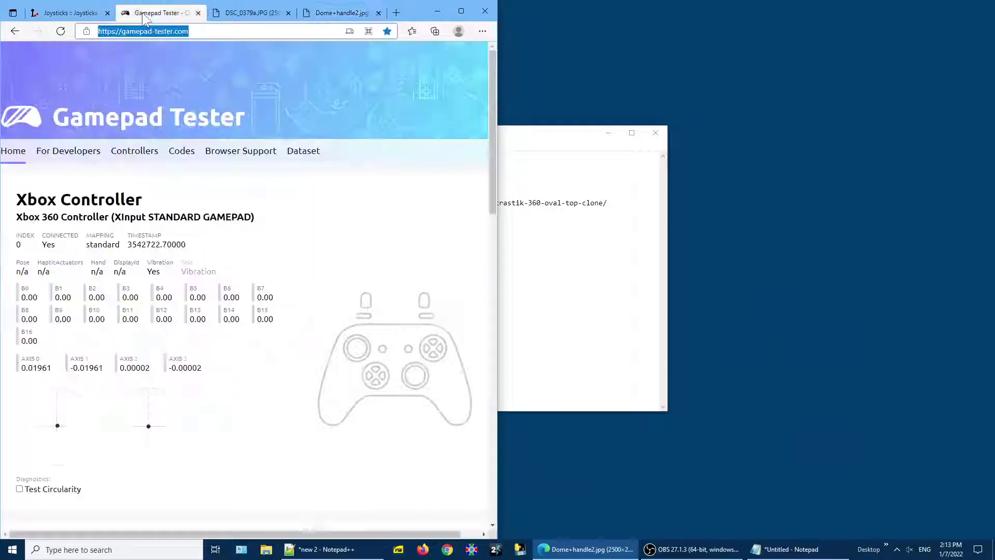
pyautogui.click(461, 11)
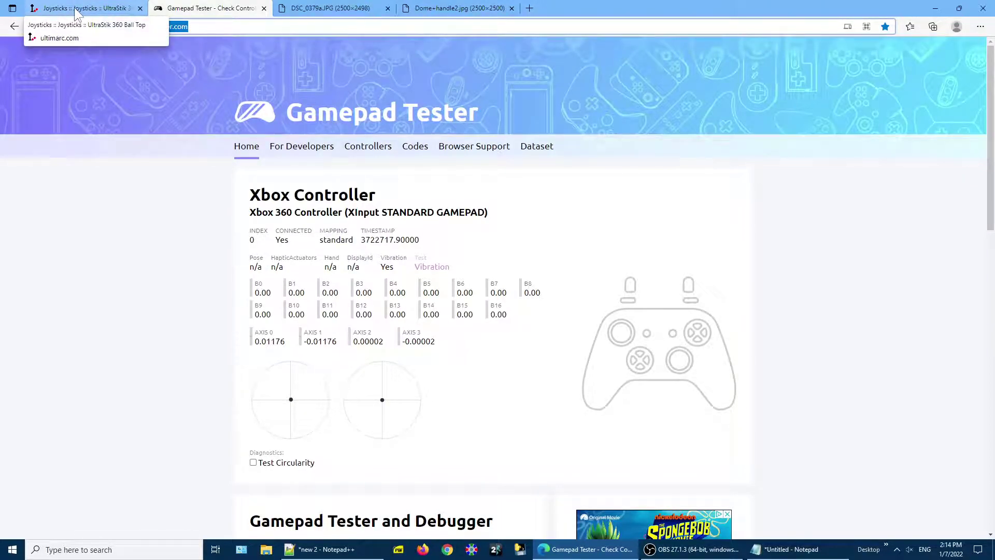
# - Go from the UltraStik 360 Ball Top product page to the Ultimarc home page
pyautogui.click(77, 11)
pyautogui.scroll(8, 381, 208)
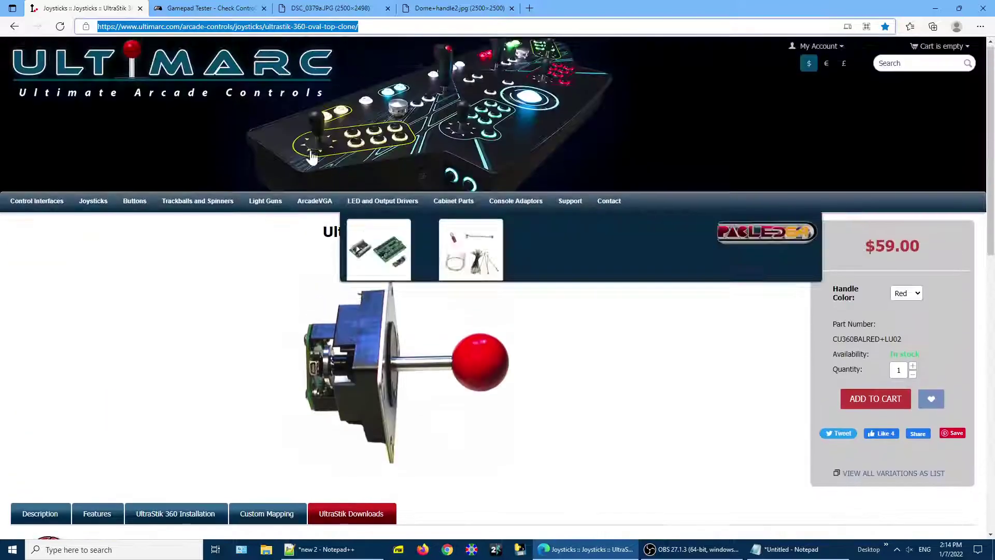
pyautogui.click(140, 68)
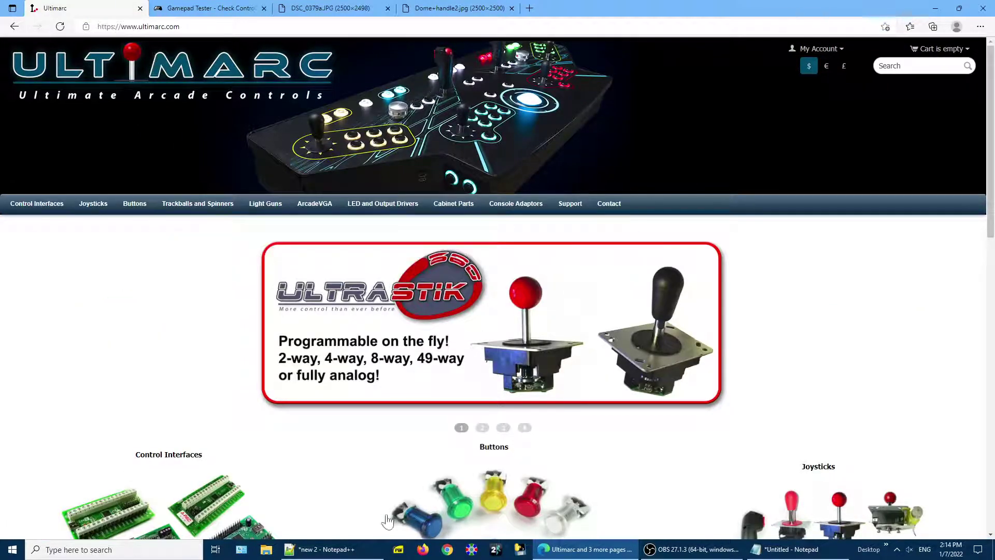
# - Review the Ultimarc, UltraStik 360 and Gamepad Tester links in the untitled Notepad note, highlighting the last two
pyautogui.click(783, 550)
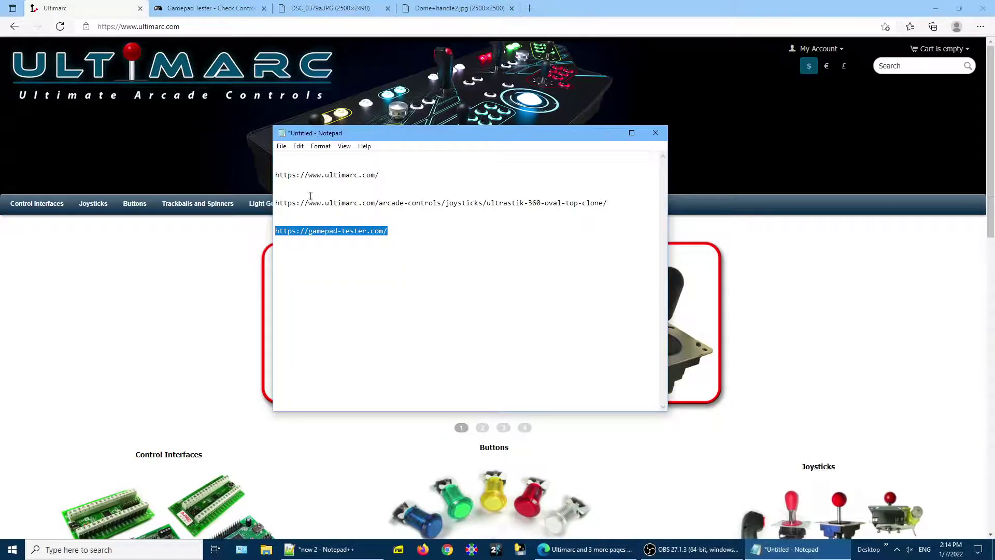
pyautogui.click(348, 175)
pyautogui.click(386, 174)
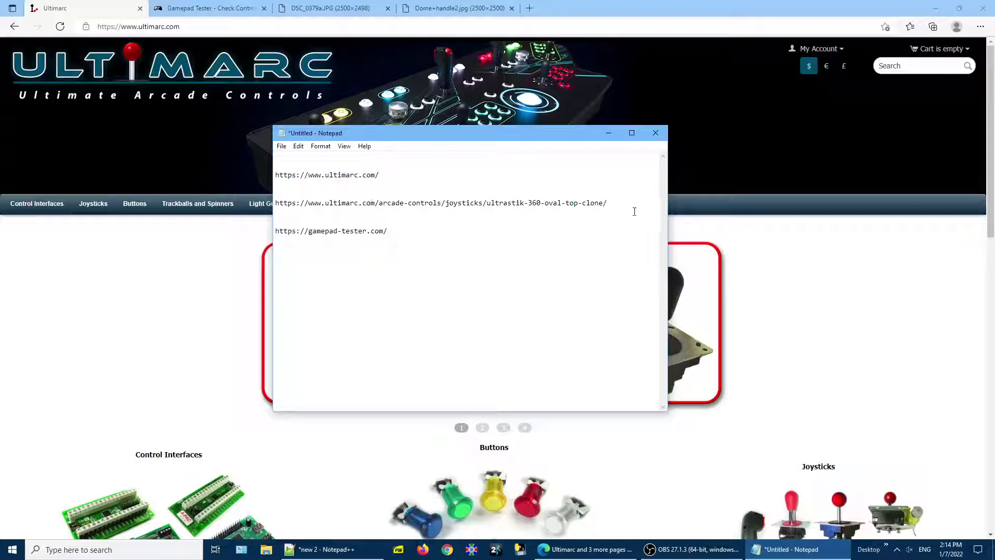
pyautogui.moveTo(601, 204); pyautogui.dragTo(275, 206)
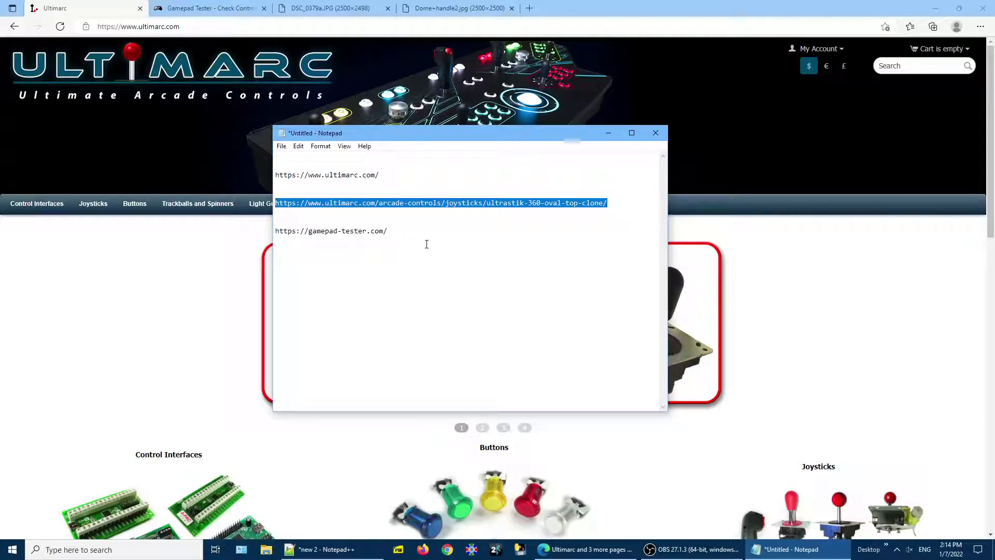
pyautogui.moveTo(389, 231); pyautogui.dragTo(274, 232)
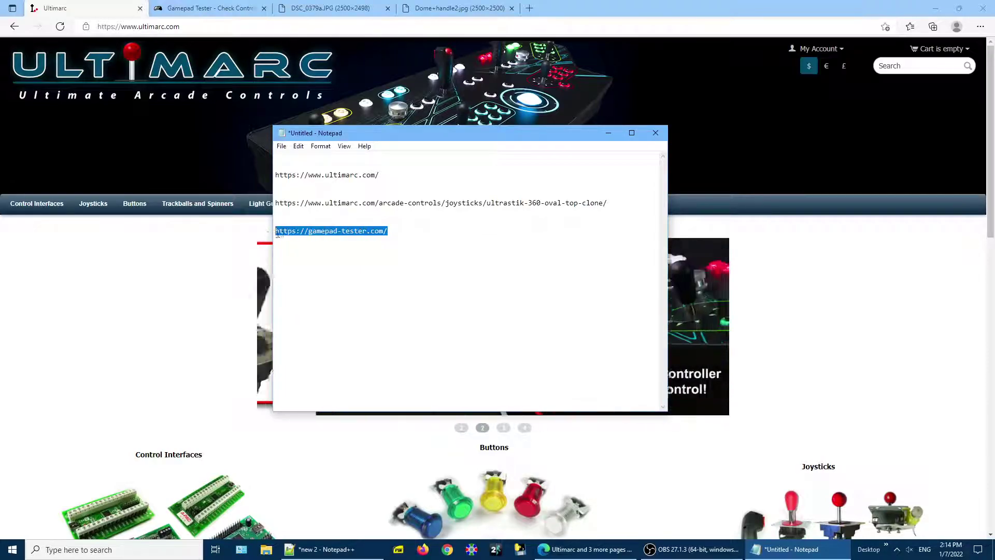
# - Switch back to Edge and open the UltraStik 360 Ball Top product page from Ultimarc's joysticks category
pyautogui.click(167, 21)
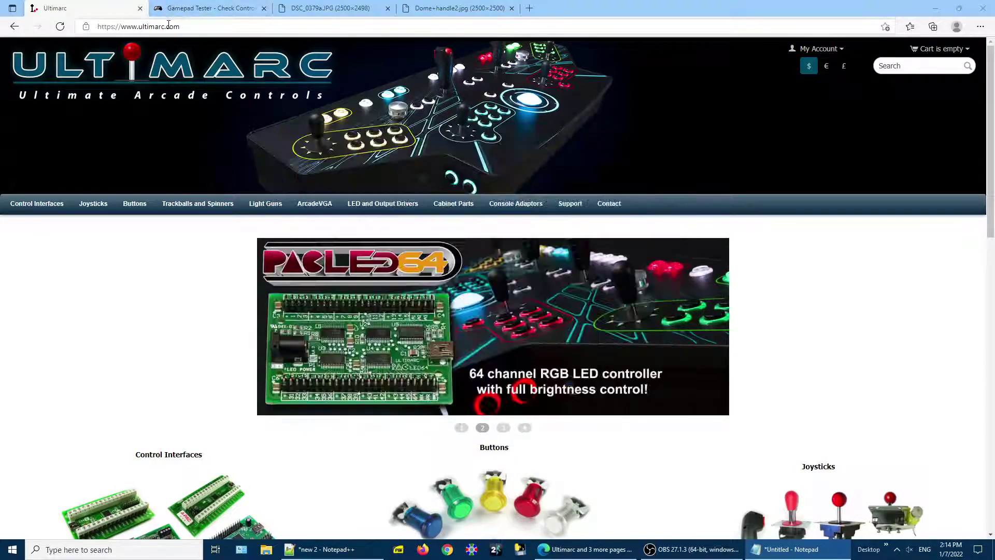
pyautogui.click(169, 27)
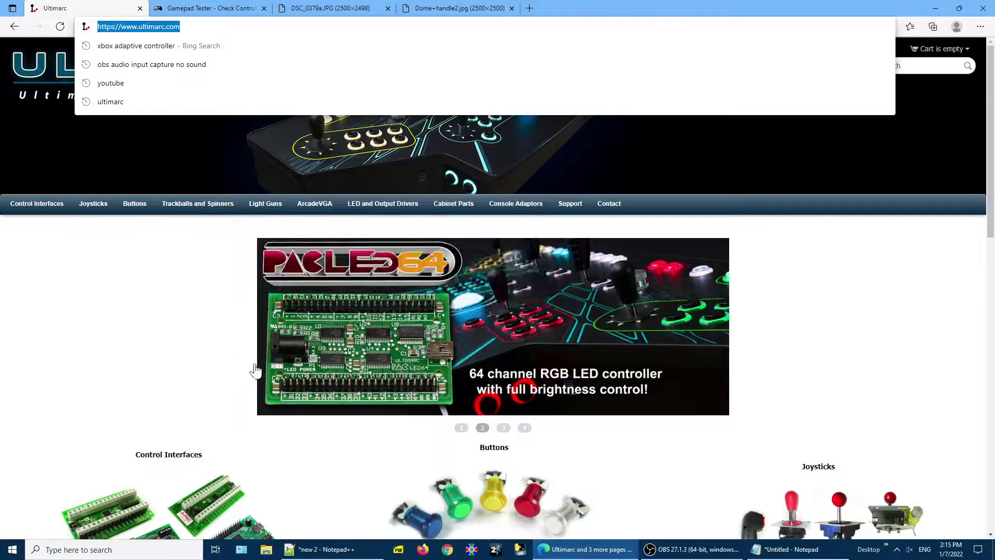
pyautogui.click(835, 504)
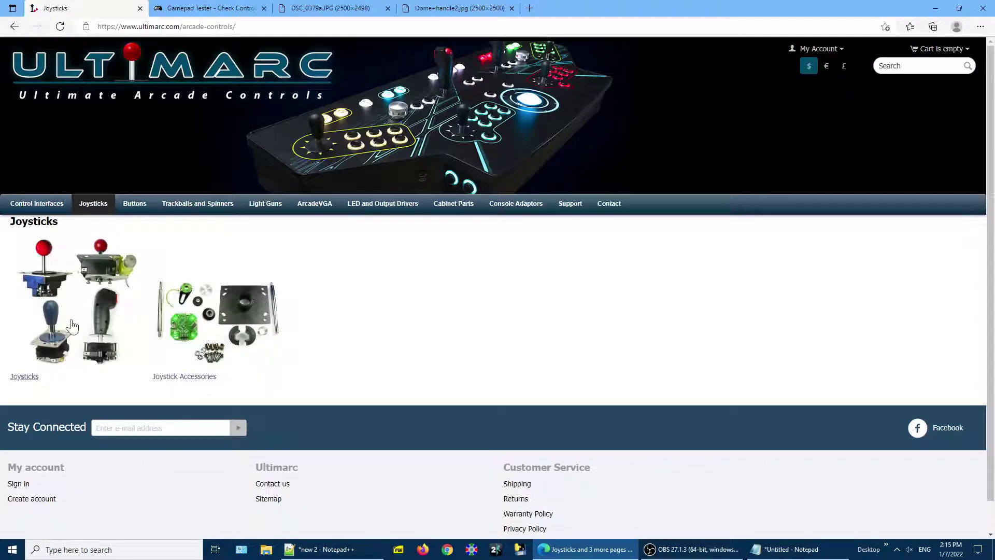
pyautogui.click(22, 382)
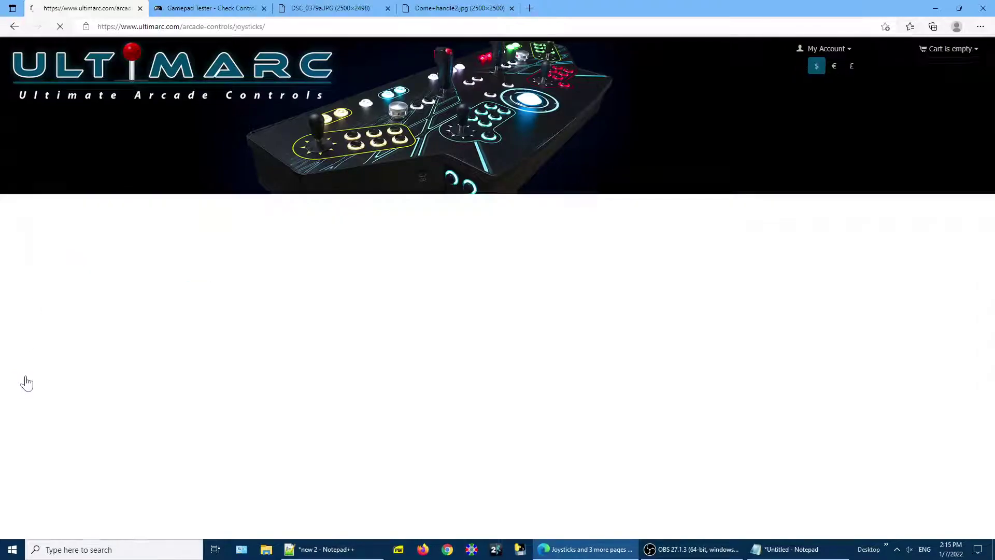
pyautogui.click(220, 379)
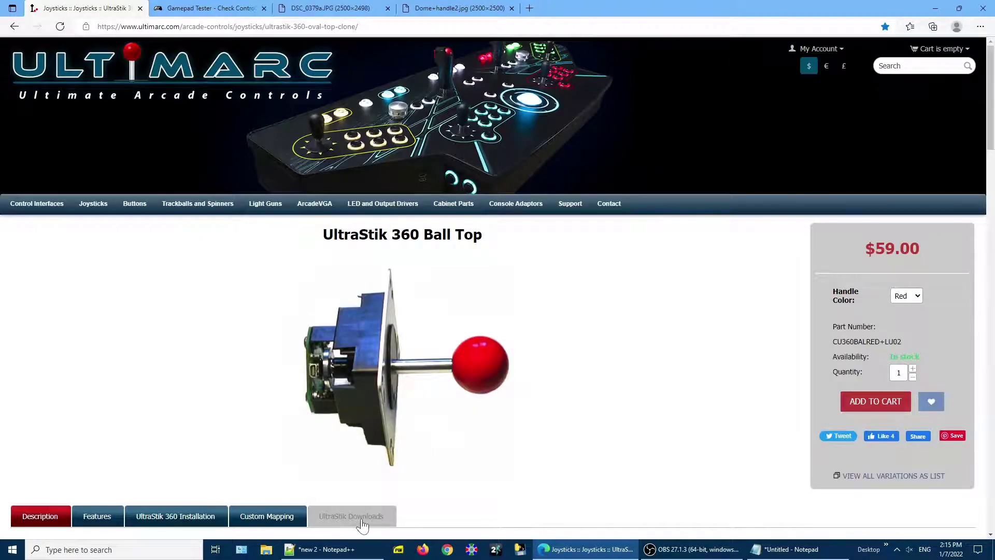
# - Download the UltraMap utility for Windows from the product page's UltraStik Downloads section
pyautogui.scroll(-3, 344, 517)
pyautogui.click(347, 366)
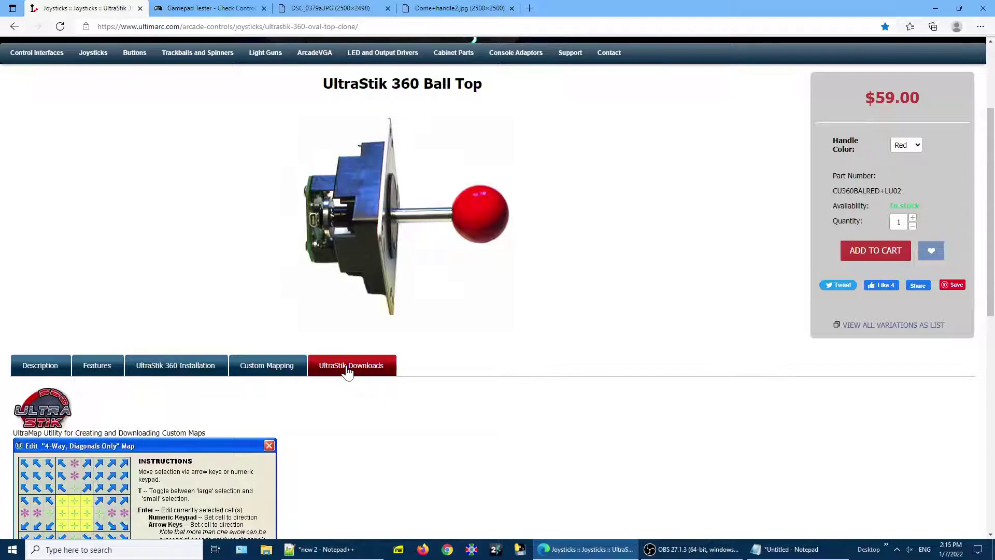
pyautogui.scroll(-4, 359, 387)
pyautogui.scroll(-2, 335, 355)
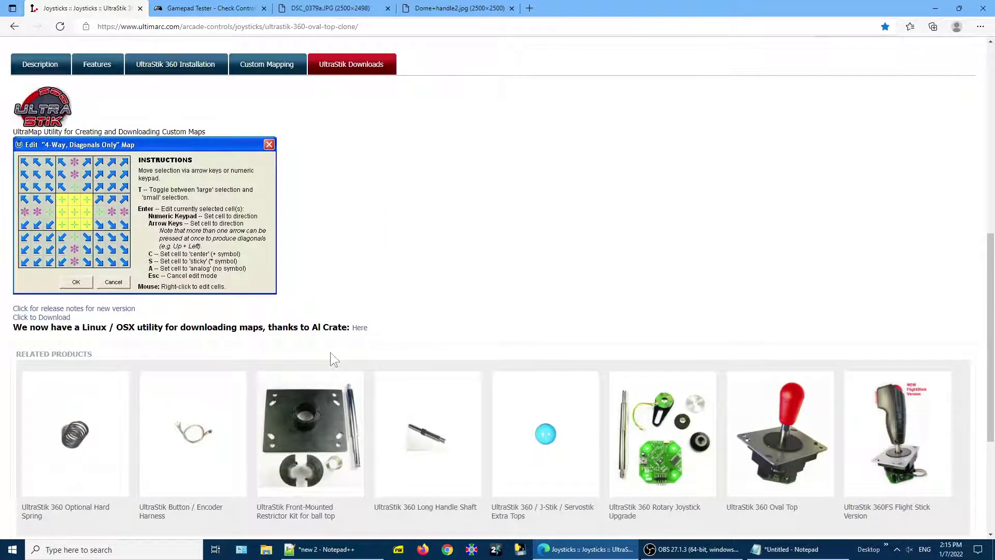
pyautogui.scroll(1, 329, 358)
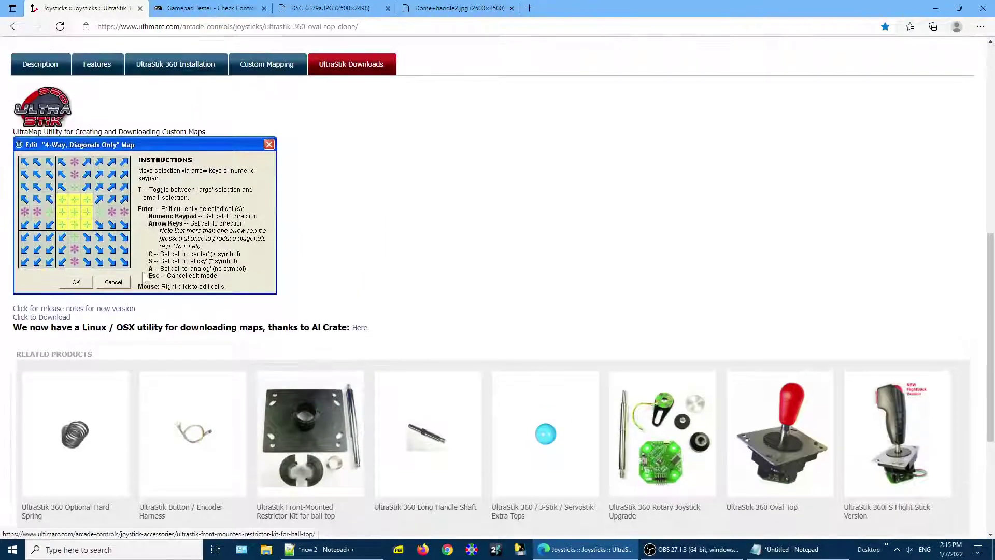
pyautogui.click(47, 325)
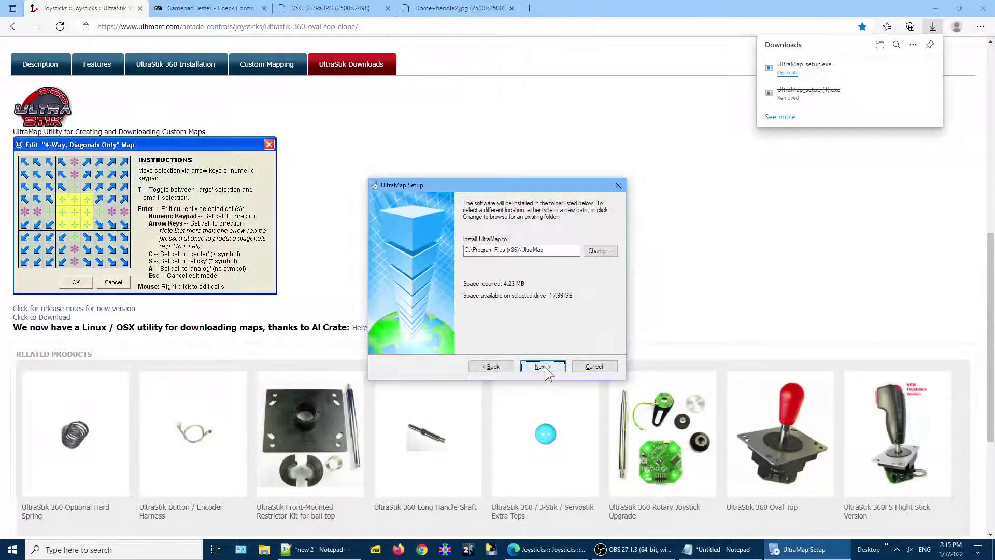
# - Install UltraMap in C:\Program Files (x86)\UltraMap with shortcuts available to all users, and finish the setup
pyautogui.click(544, 369)
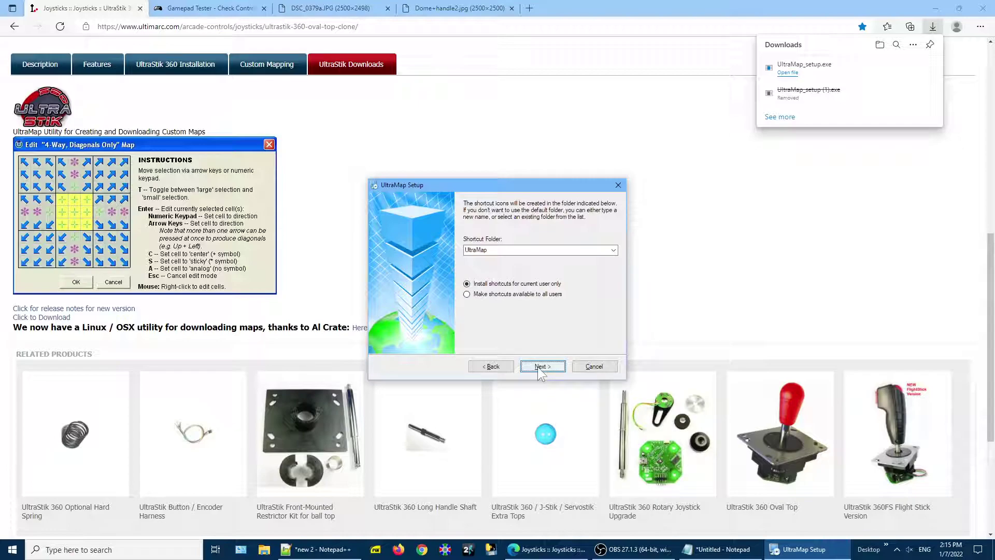
pyautogui.click(466, 294)
pyautogui.click(558, 369)
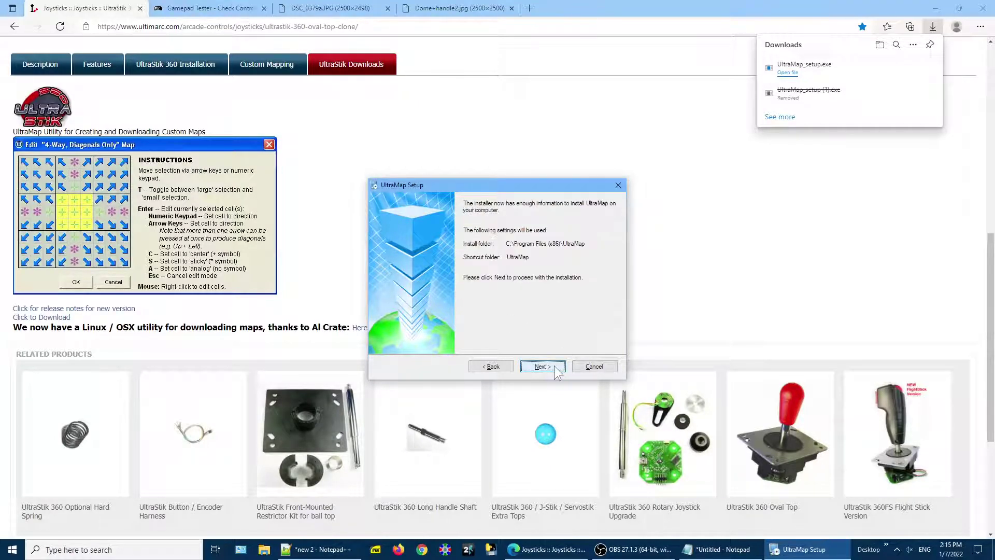
pyautogui.click(554, 366)
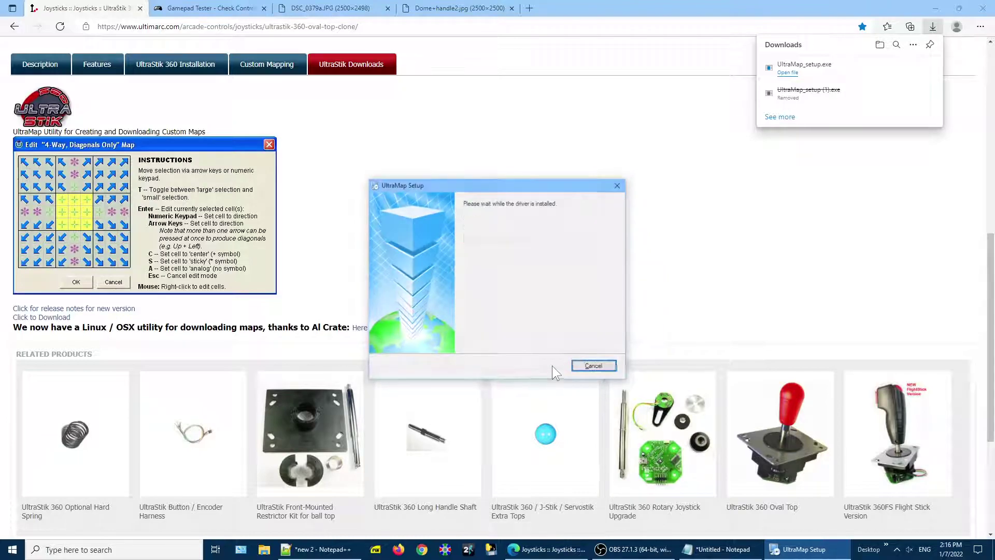
pyautogui.click(552, 366)
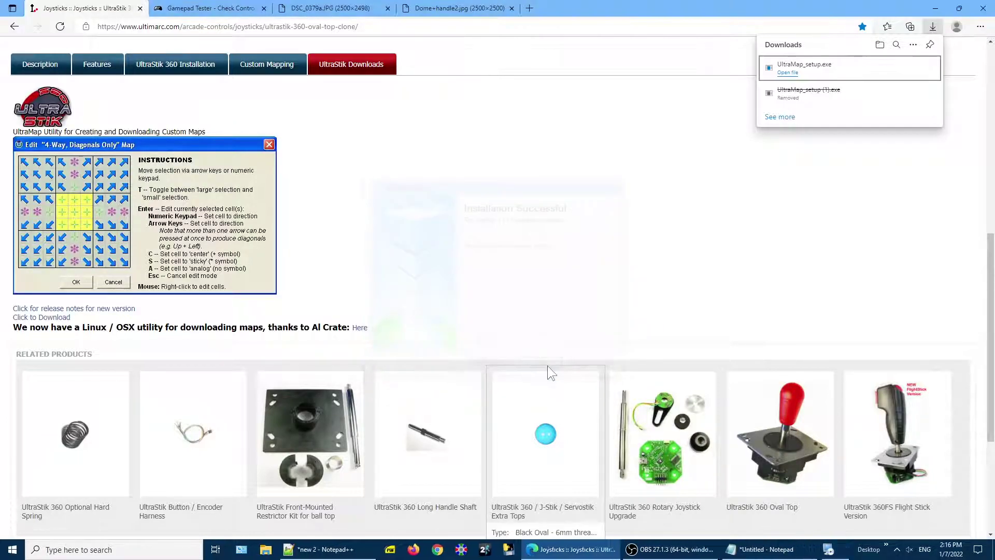
# - Examine the Ultimarc Ultra-Stik Player 1 axis and button readings on the Gamepad Tester page
pyautogui.click(59, 551)
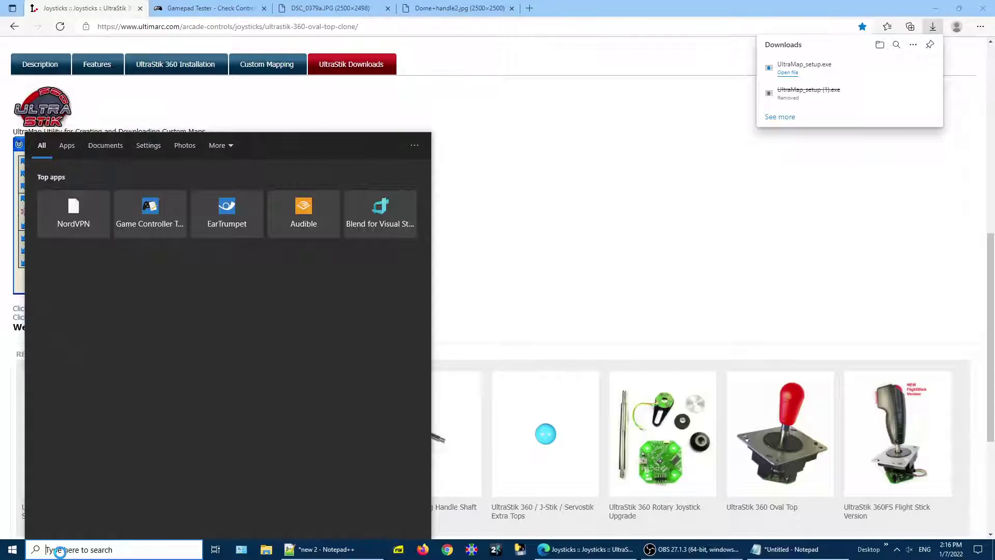
pyautogui.click(202, 11)
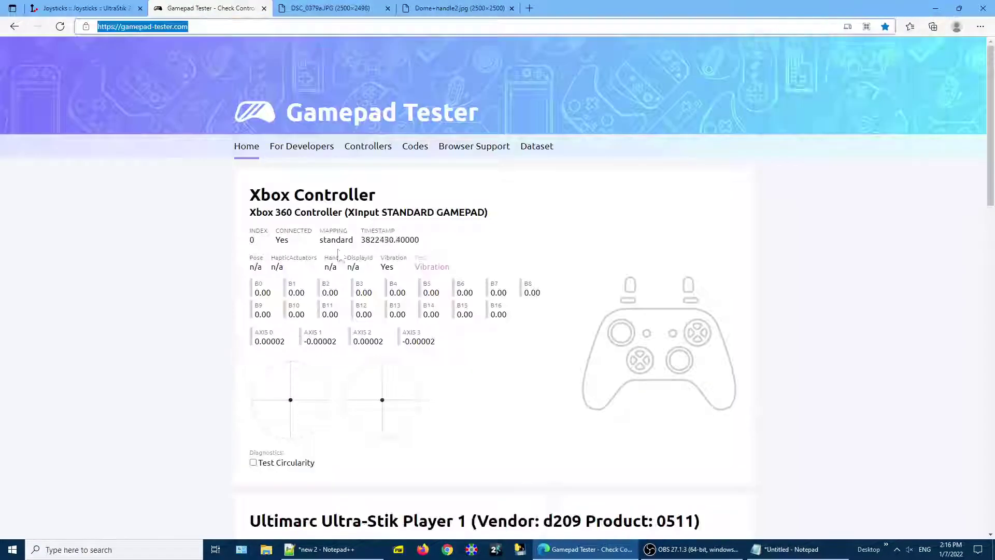
pyautogui.scroll(-9, 418, 299)
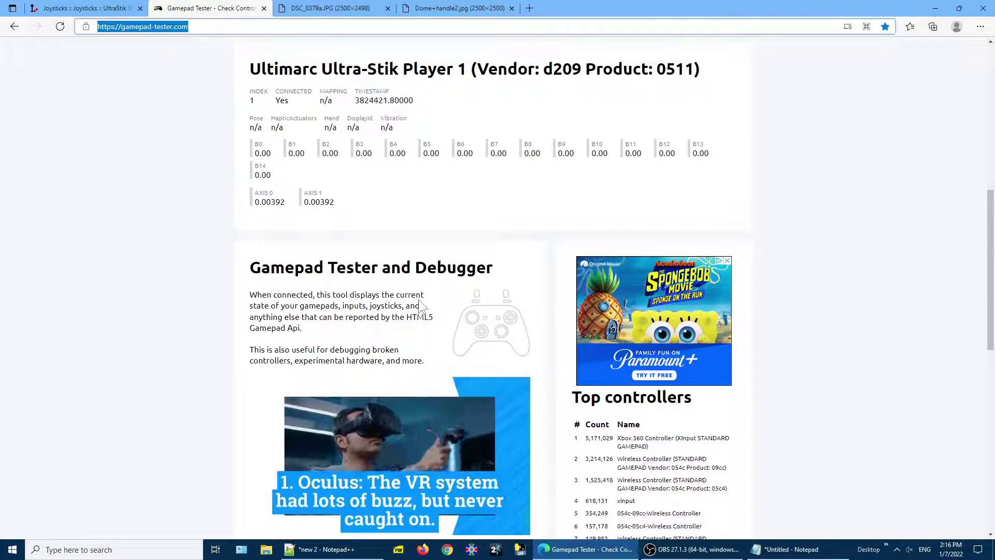
pyautogui.scroll(2, 419, 300)
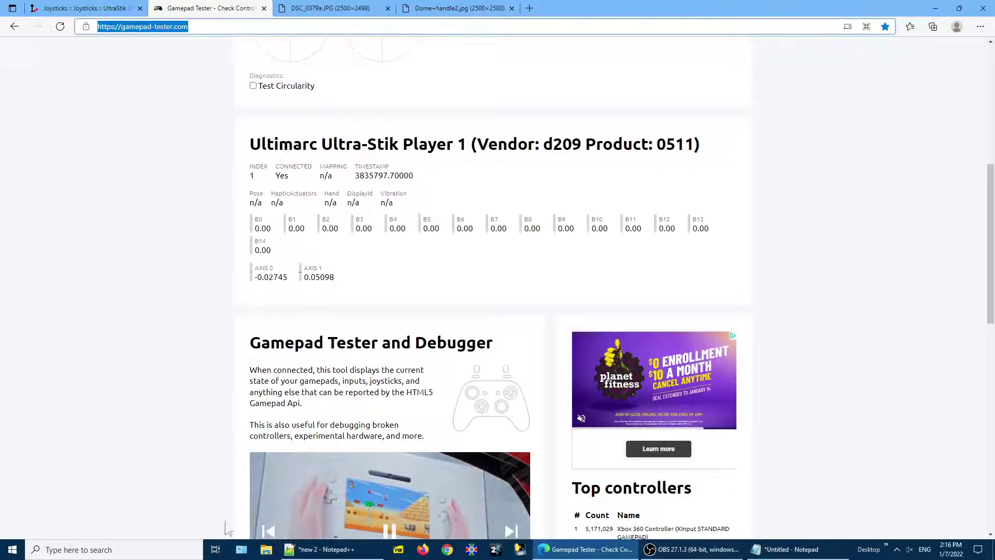
# - Launch the UltraMap app and move its window toward the middle of the screen
pyautogui.click(100, 553)
pyautogui.write('u')
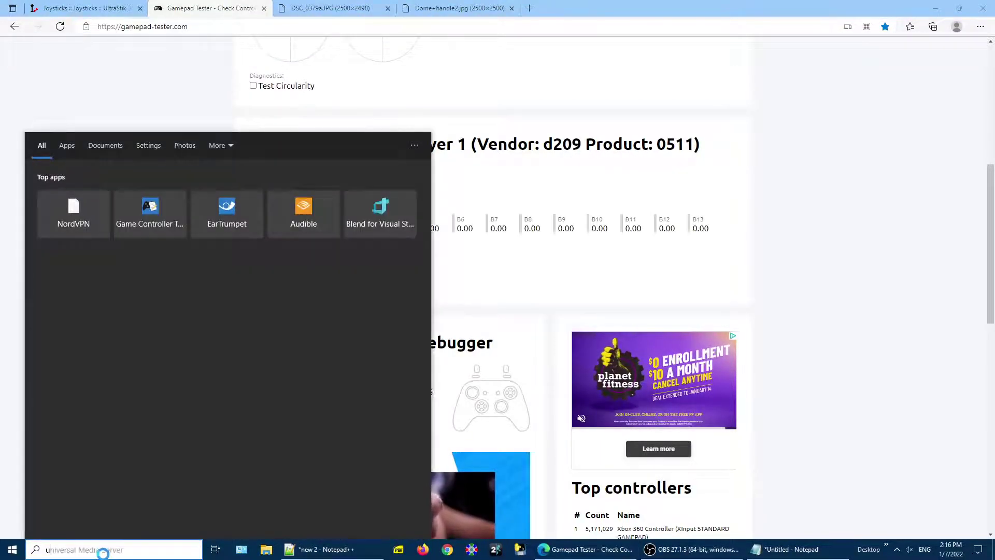
pyautogui.write('l')
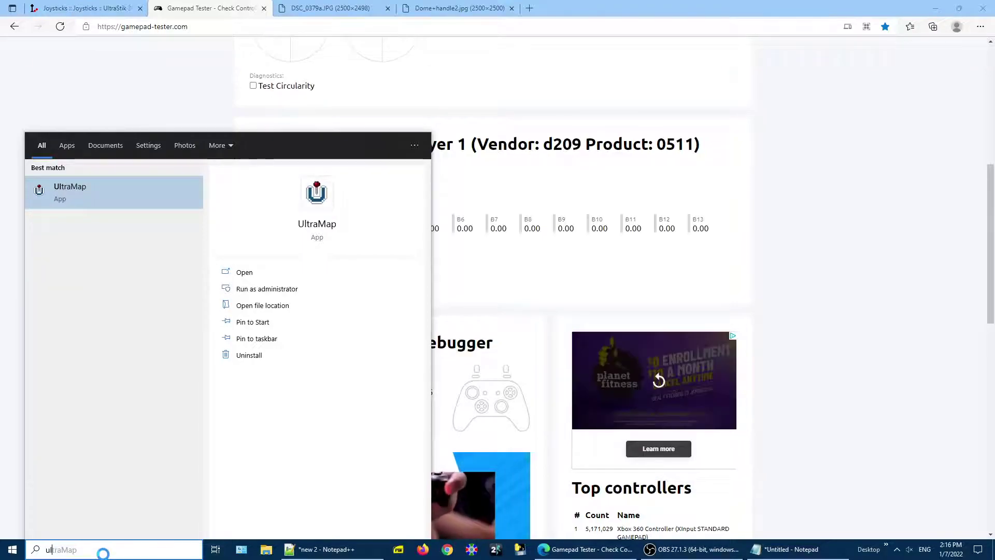
pyautogui.press('Return')
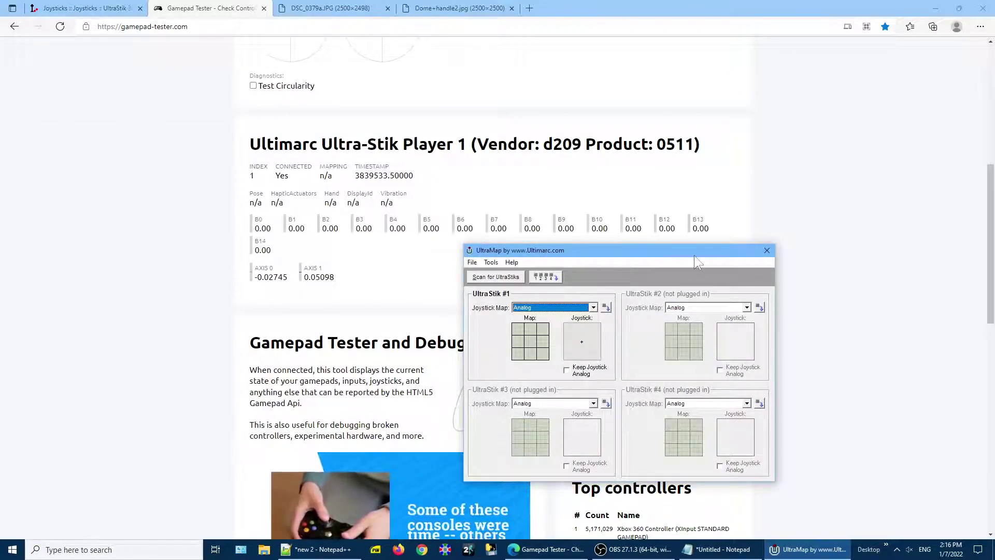
pyautogui.moveTo(692, 252); pyautogui.dragTo(506, 125)
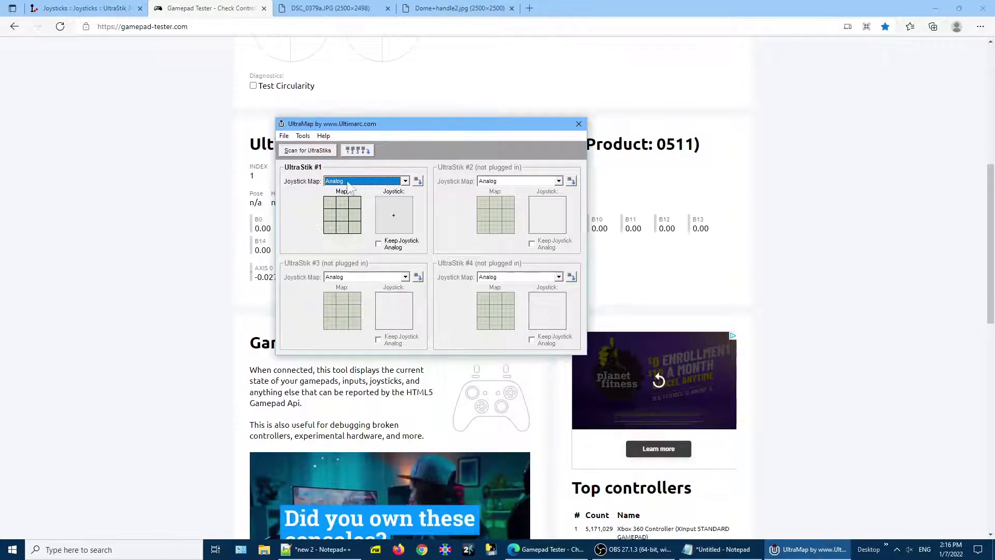
# - Create a new UltraStik map named XAC and open its map grid for editing
pyautogui.click(303, 136)
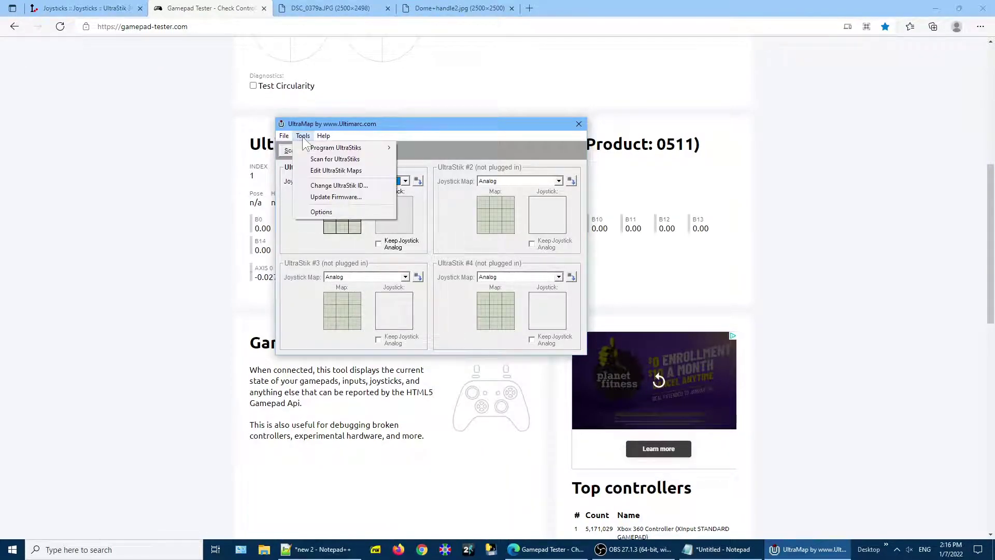
pyautogui.click(367, 171)
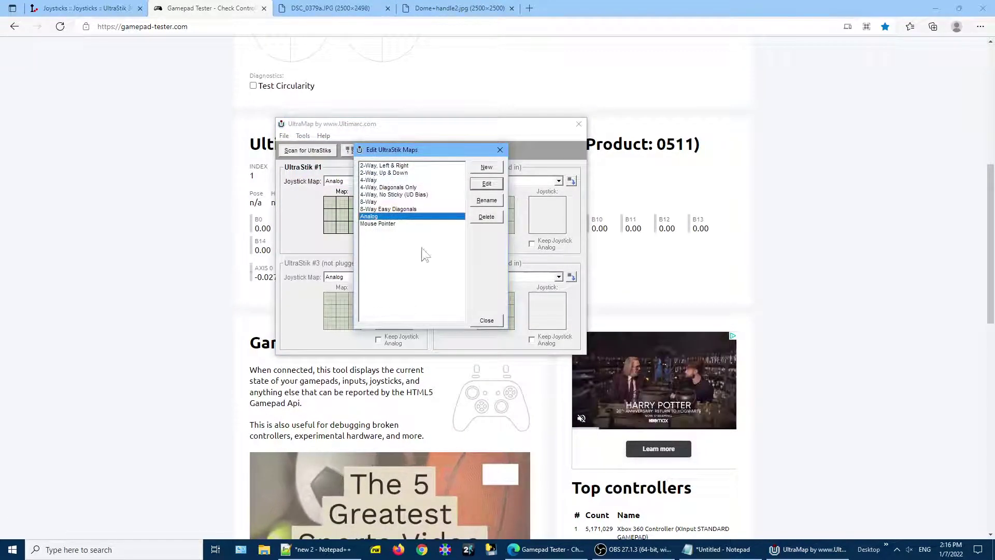
pyautogui.click(486, 166)
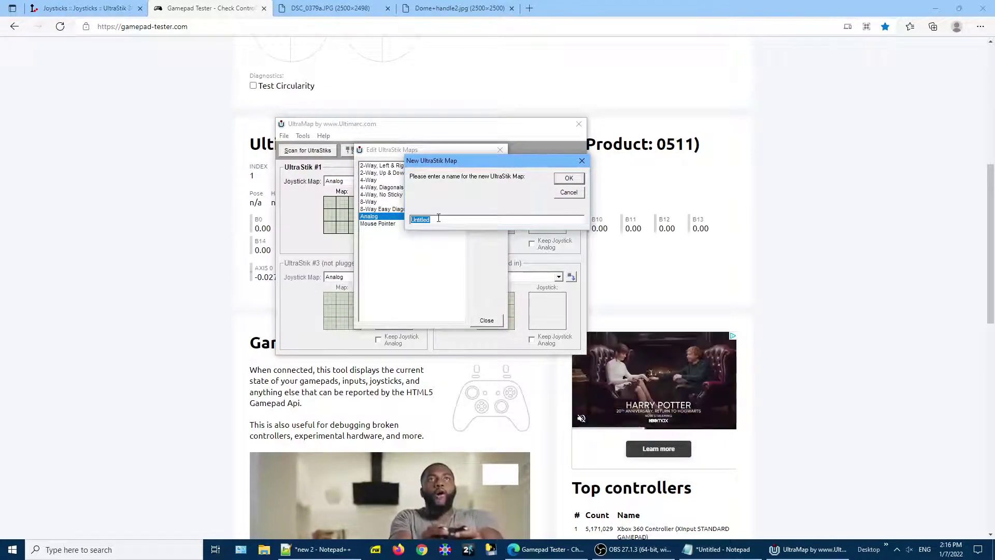
pyautogui.write('XAC')
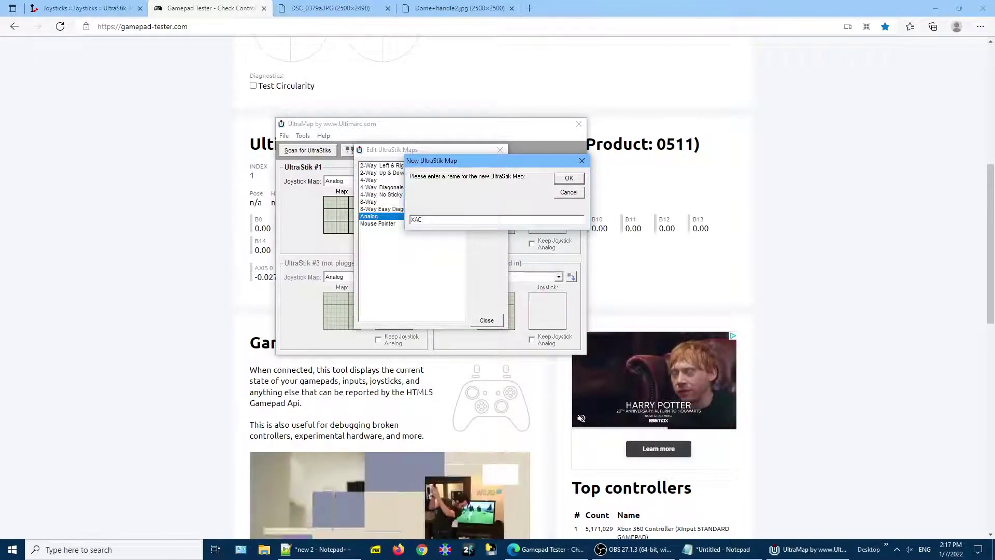
pyautogui.click(573, 179)
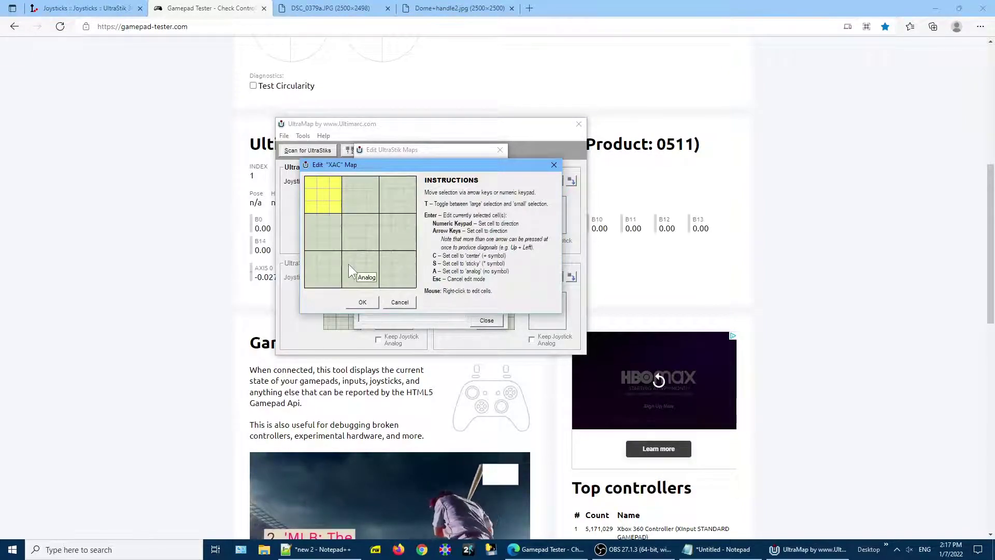
pyautogui.press('Right')
pyautogui.press('Right')
pyautogui.press('Down')
pyautogui.press('Down')
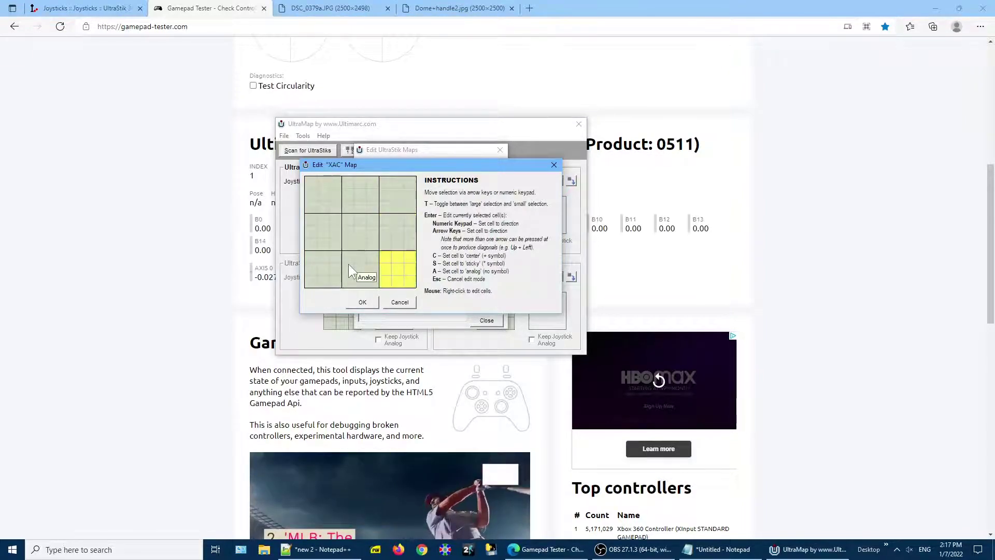
# - Set only the single small cell at the exact middle of the XAC map to 'center', then save the map and close the map editor
pyautogui.press('Left')
pyautogui.press('Left')
pyautogui.press('Up')
pyautogui.press('Right')
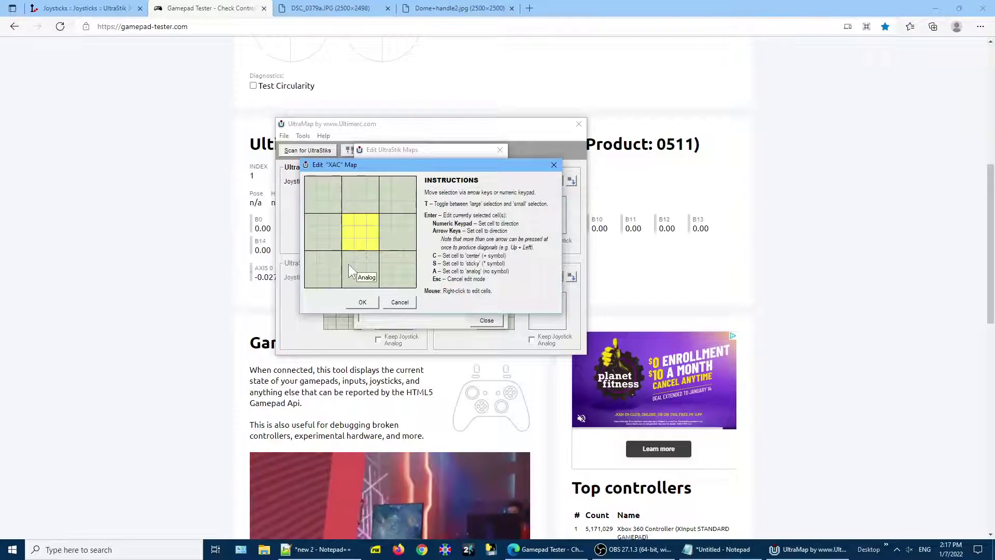
pyautogui.press('t')
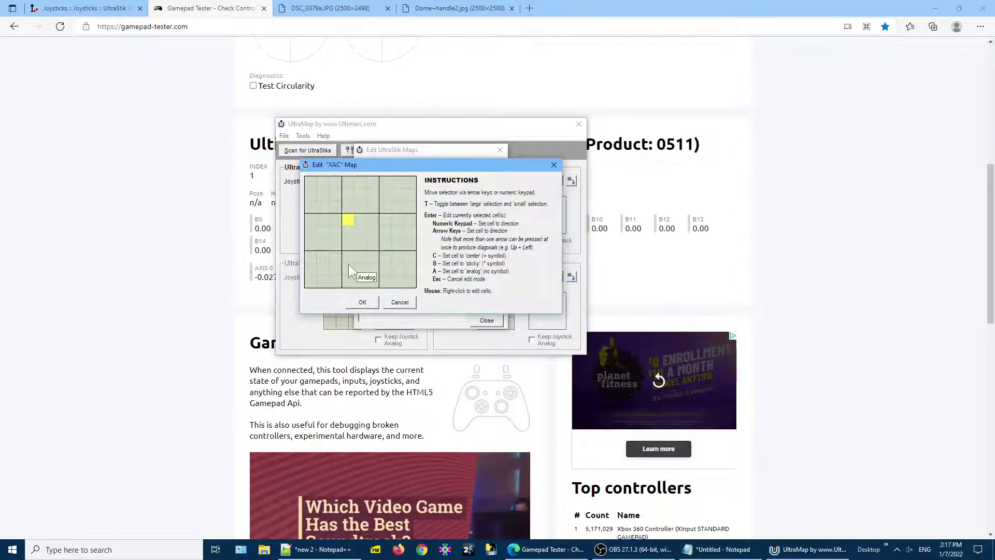
pyautogui.press('Right')
pyautogui.press('Down')
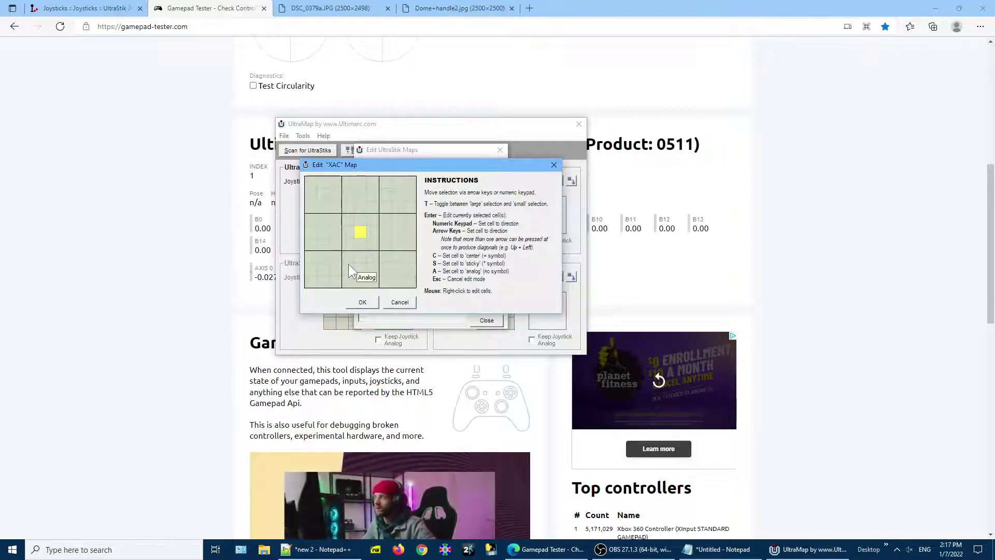
pyautogui.press('Return')
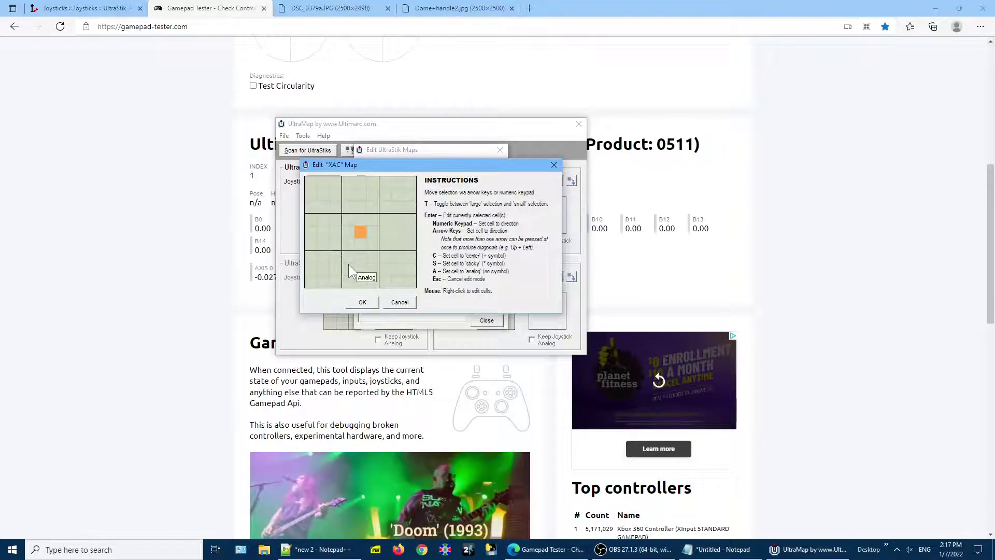
pyautogui.press('c')
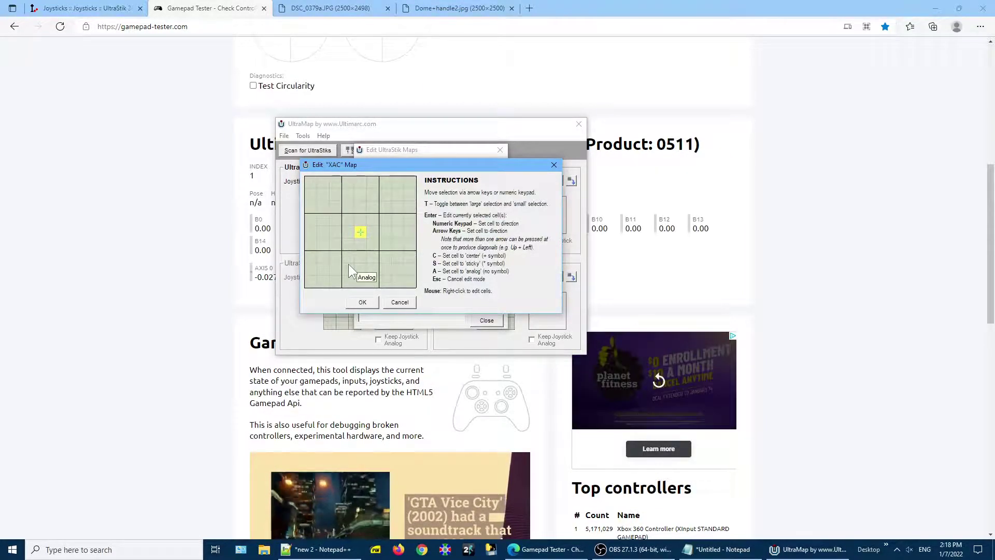
pyautogui.click(362, 303)
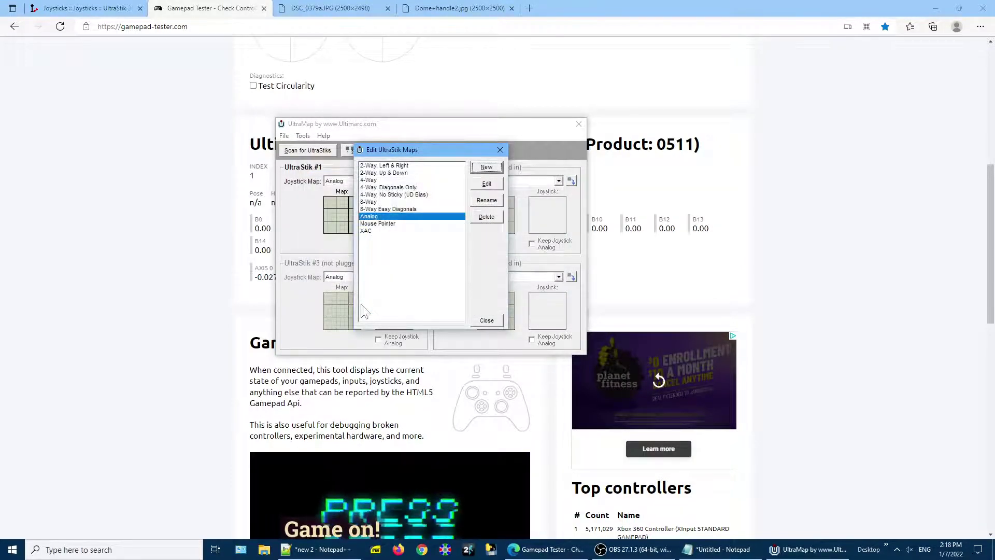
pyautogui.click(486, 319)
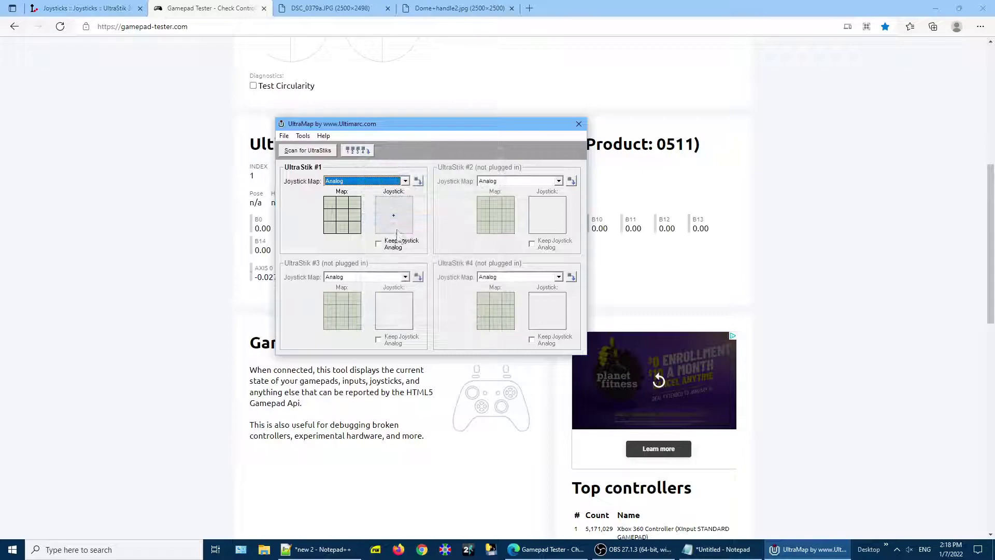
# - Assign the XAC map to UltraStik #1, program the joystick with it, and close UltraMap
pyautogui.click(404, 181)
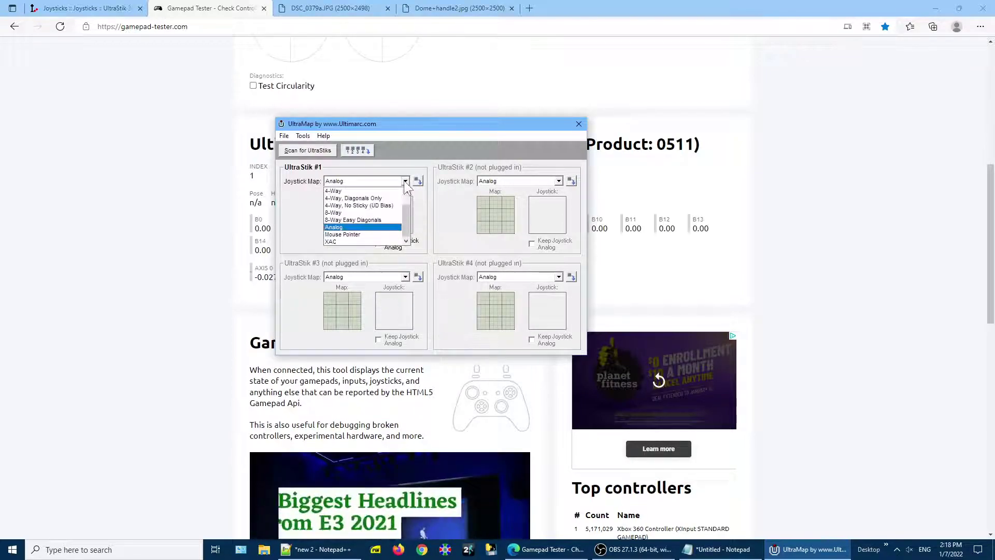
pyautogui.click(340, 241)
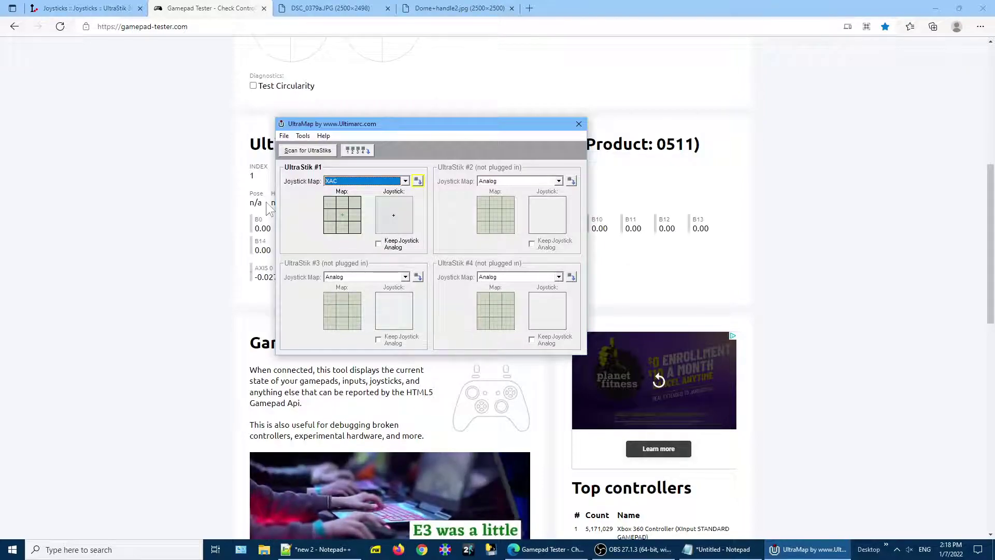
pyautogui.click(418, 181)
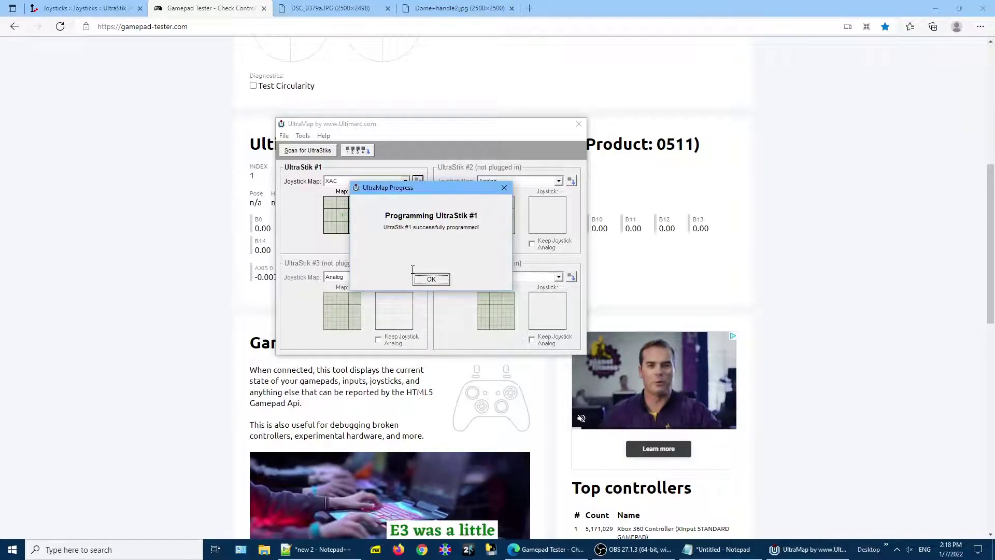
pyautogui.click(448, 279)
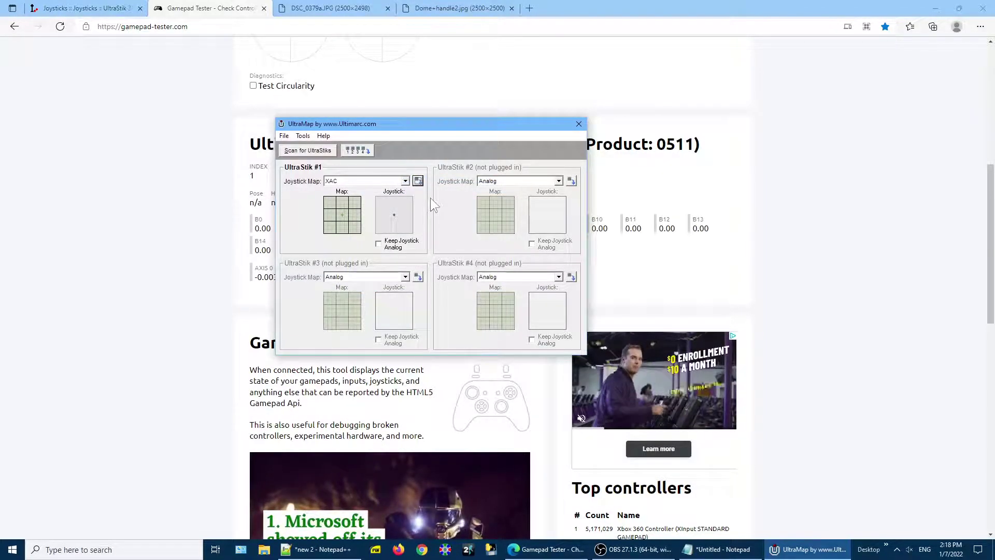
pyautogui.click(579, 124)
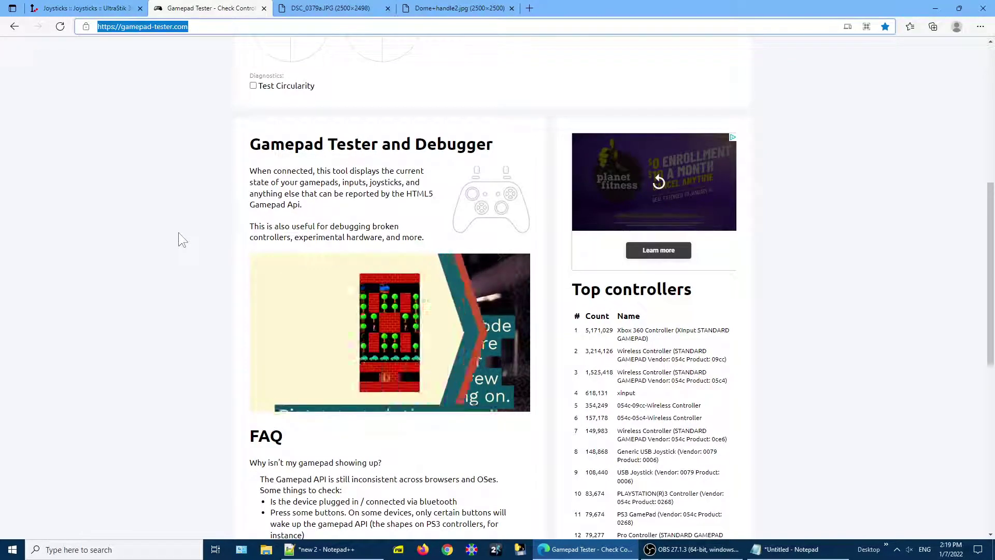
# - Return to the Xbox Controller readings on the Gamepad Tester page and launch UltraMap again
pyautogui.scroll(4, 166, 222)
pyautogui.scroll(3, 166, 221)
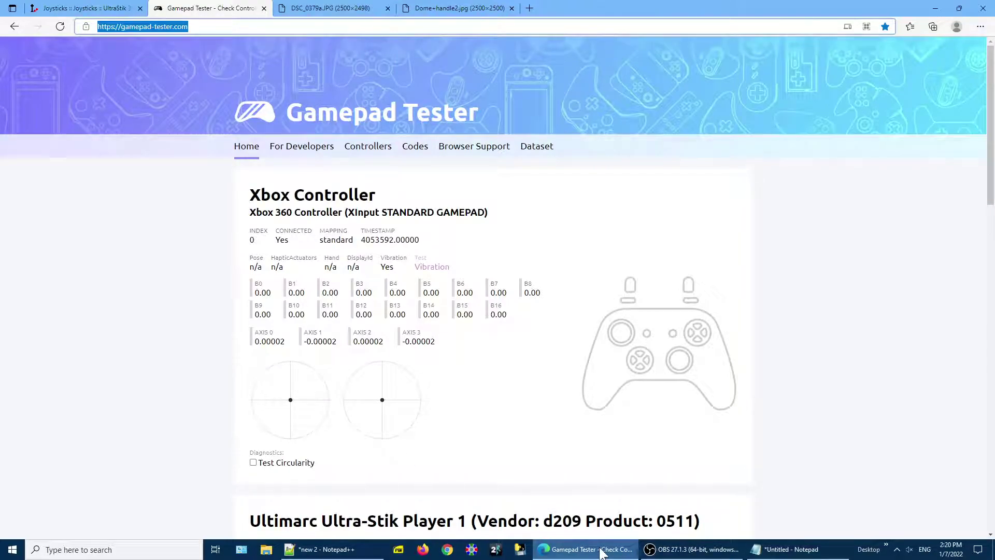
pyautogui.click(141, 550)
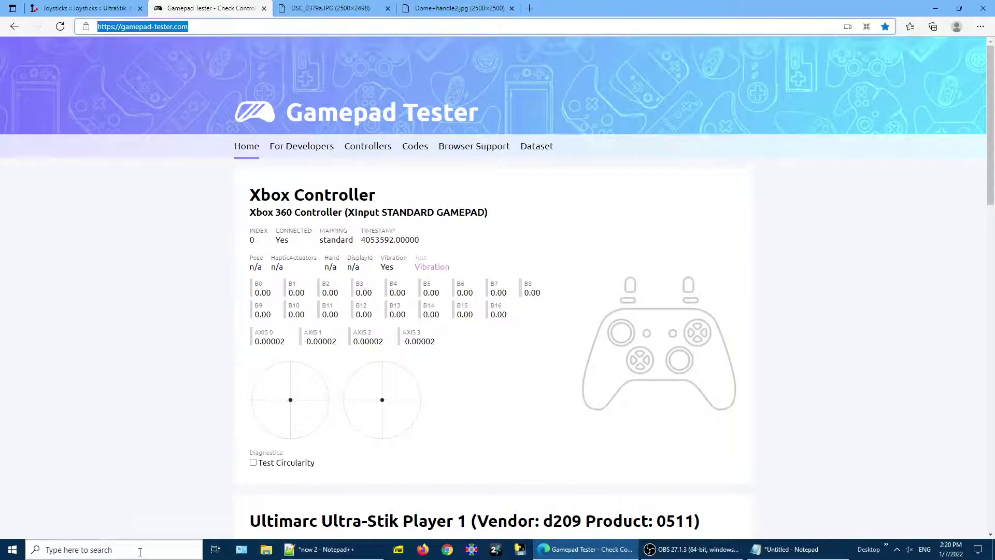
pyautogui.write('ul')
pyautogui.press('Return')
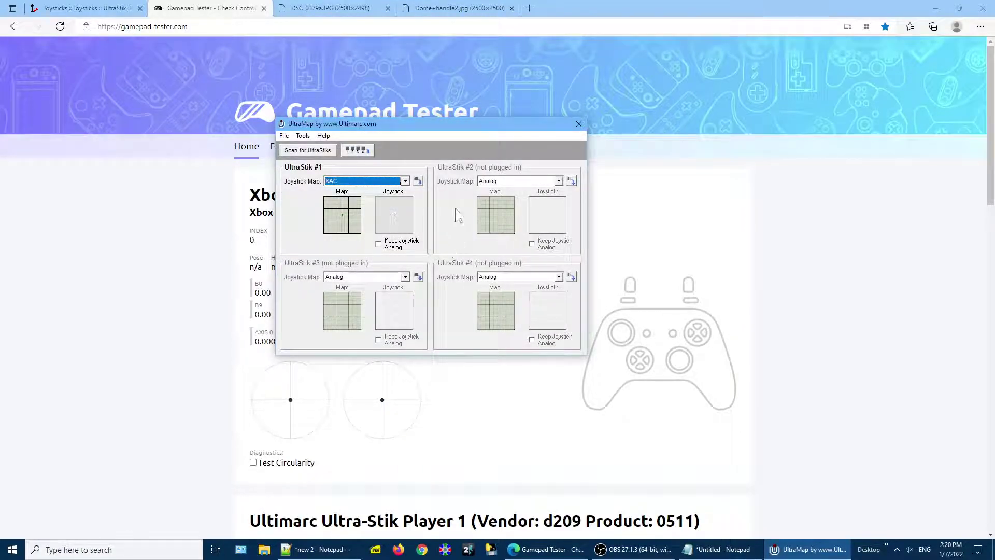
# - Create a new UltraStik map named XAC BIG and open its grid for editing
pyautogui.click(303, 136)
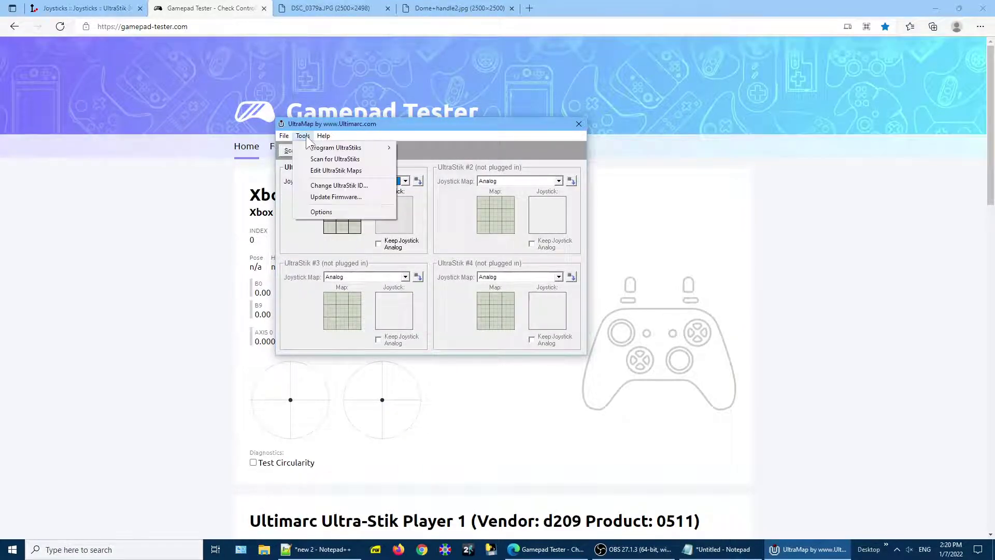
pyautogui.click(321, 170)
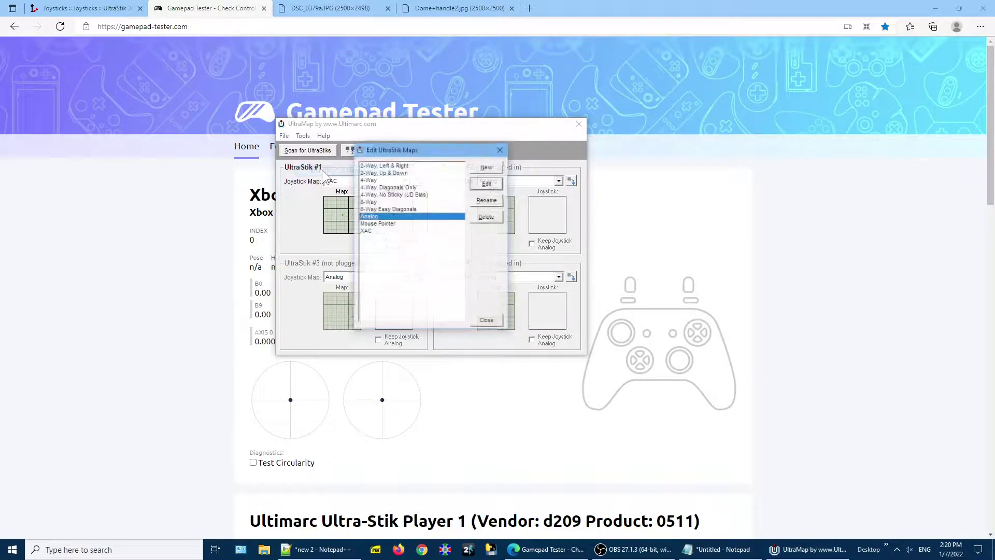
pyautogui.click(486, 167)
pyautogui.write('XA')
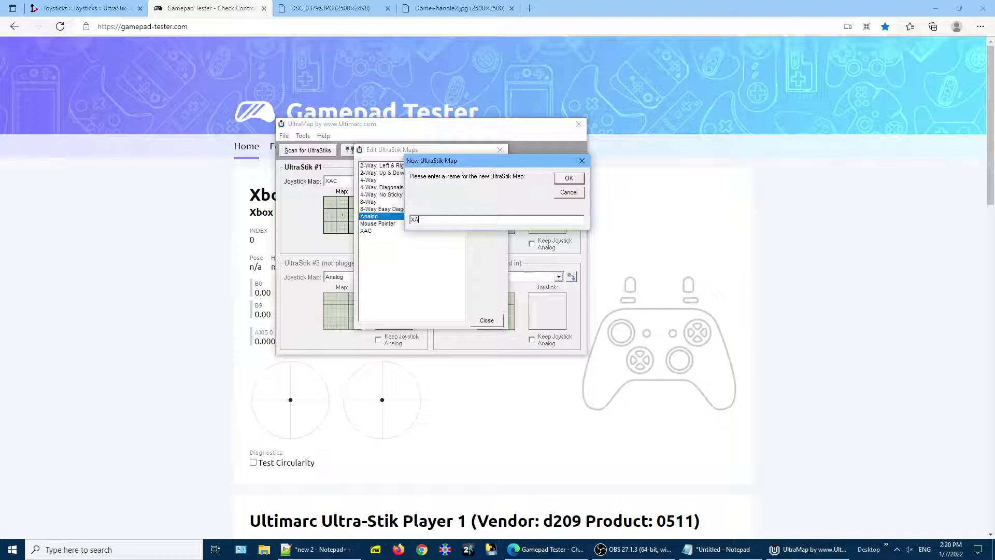
pyautogui.write('C BIG')
pyautogui.click(569, 178)
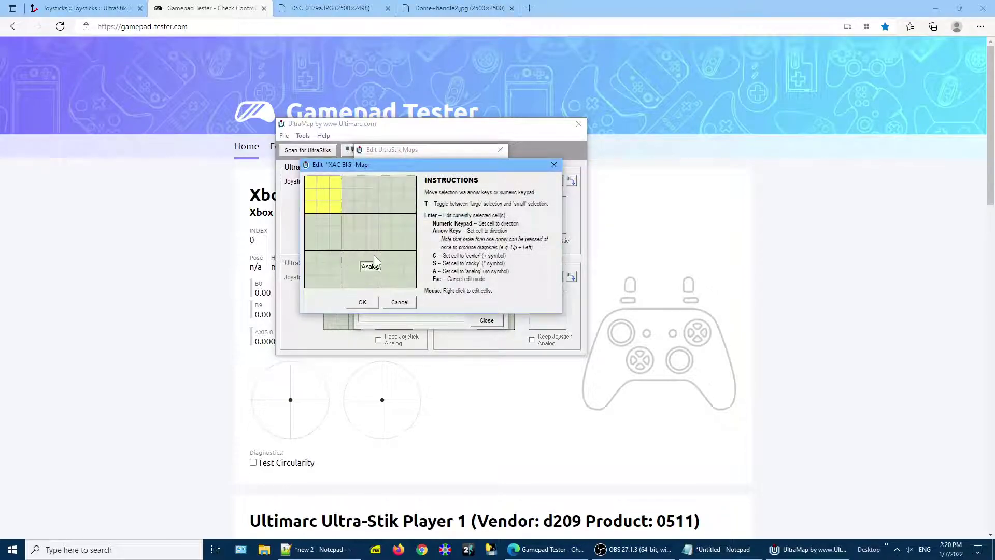
# - Set the entire middle block of nine cells in the XAC BIG map to 'center', then save it and close the map editor
pyautogui.press('Right')
pyautogui.press('Down')
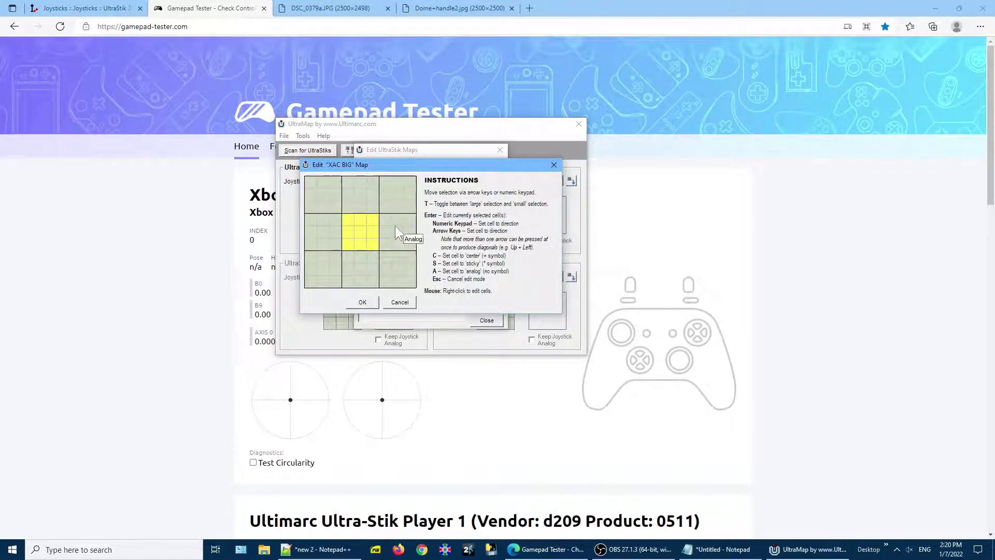
pyautogui.press('Return')
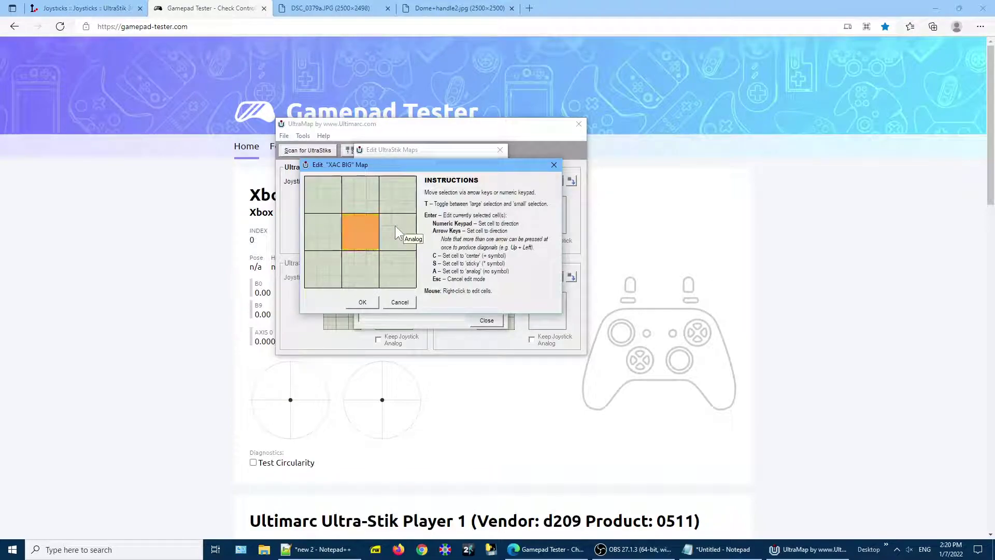
pyautogui.press('c')
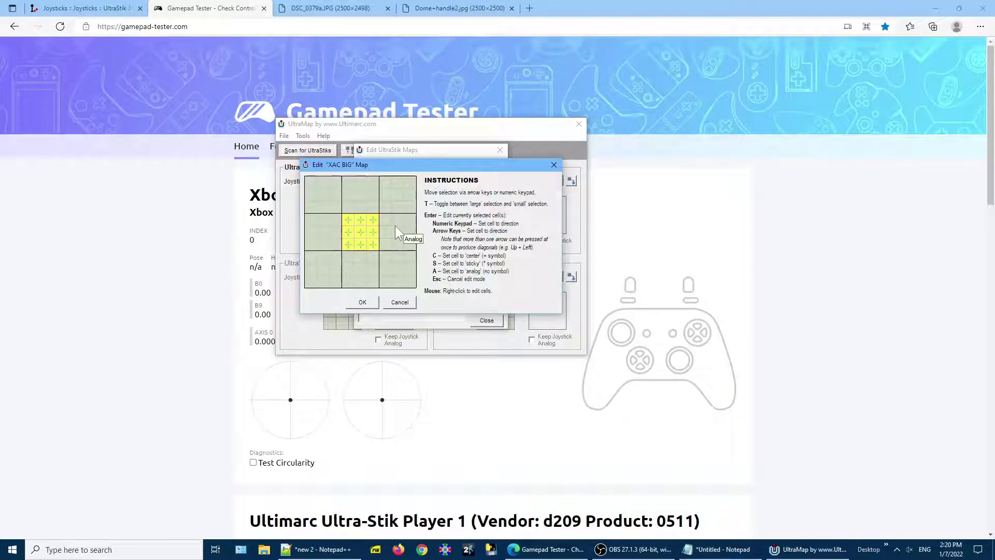
pyautogui.click(361, 303)
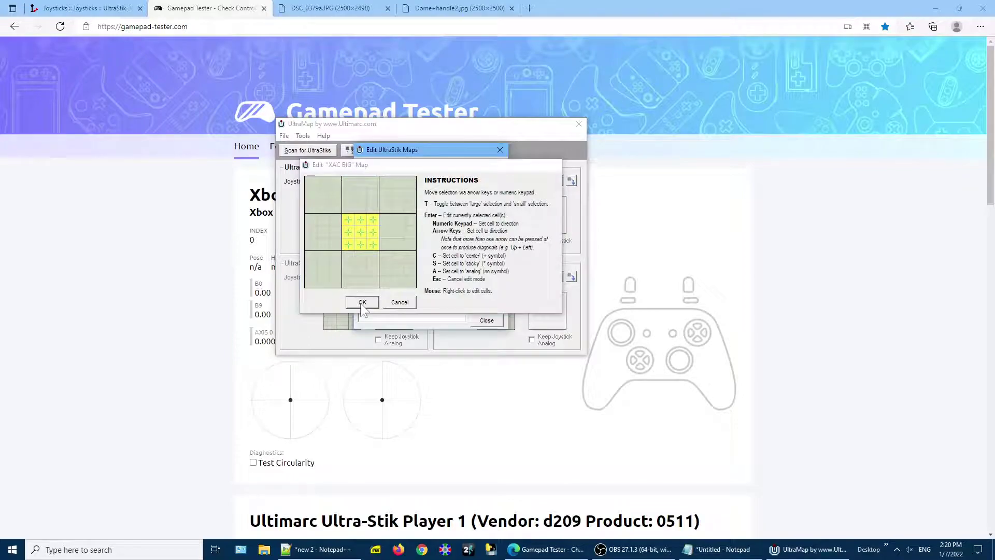
pyautogui.click(486, 321)
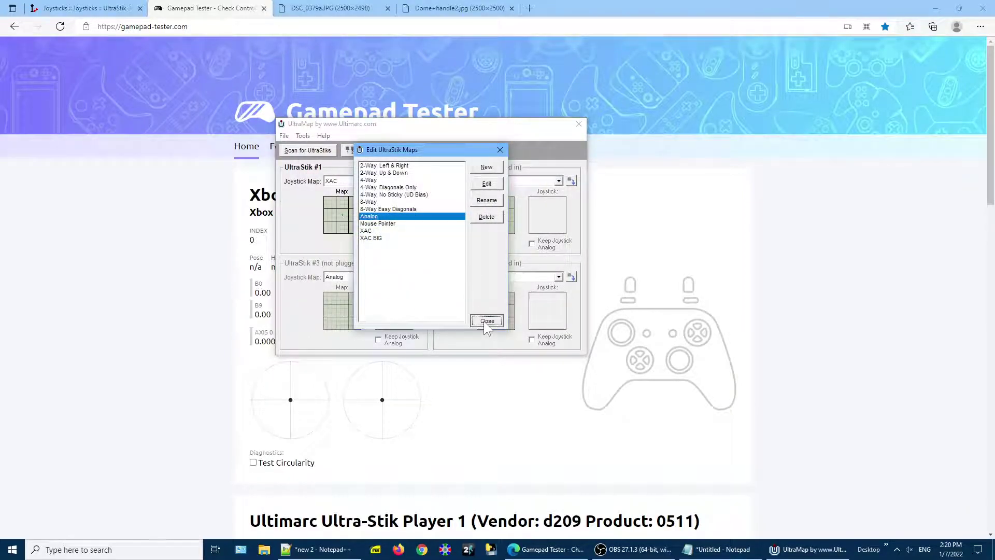
# - Select the XAC BIG map for UltraStik #1, write it to the joystick, and exit UltraMap
pyautogui.click(405, 181)
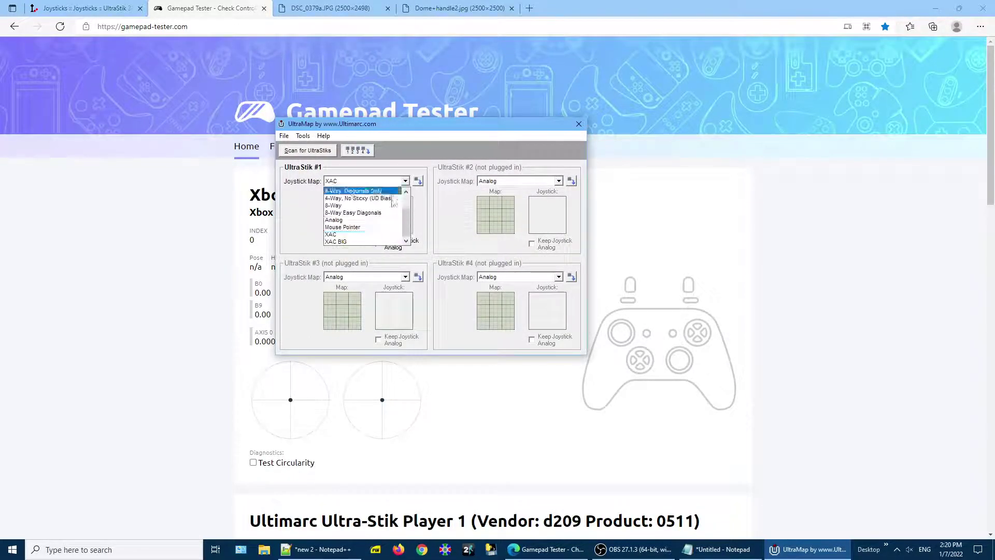
pyautogui.click(342, 242)
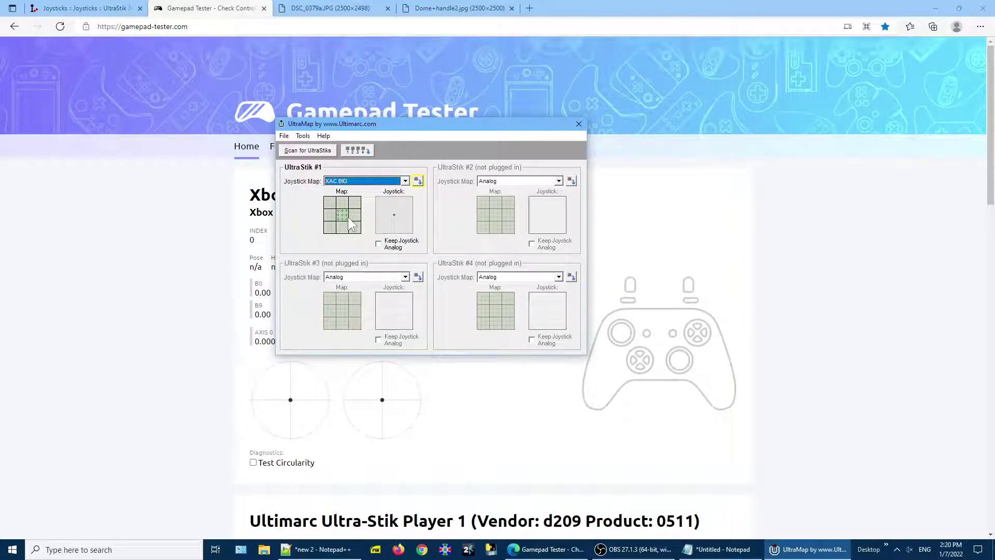
pyautogui.click(417, 181)
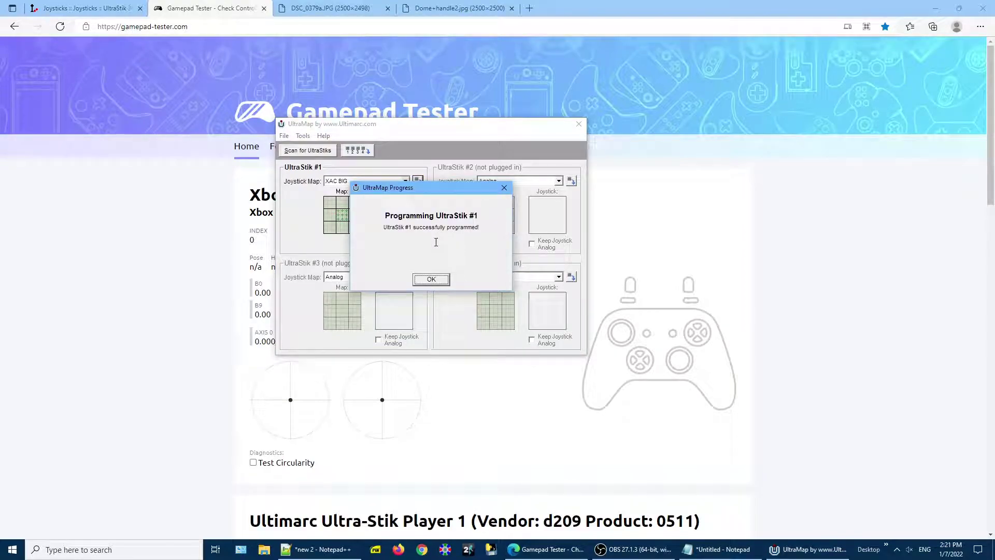
pyautogui.press('Return')
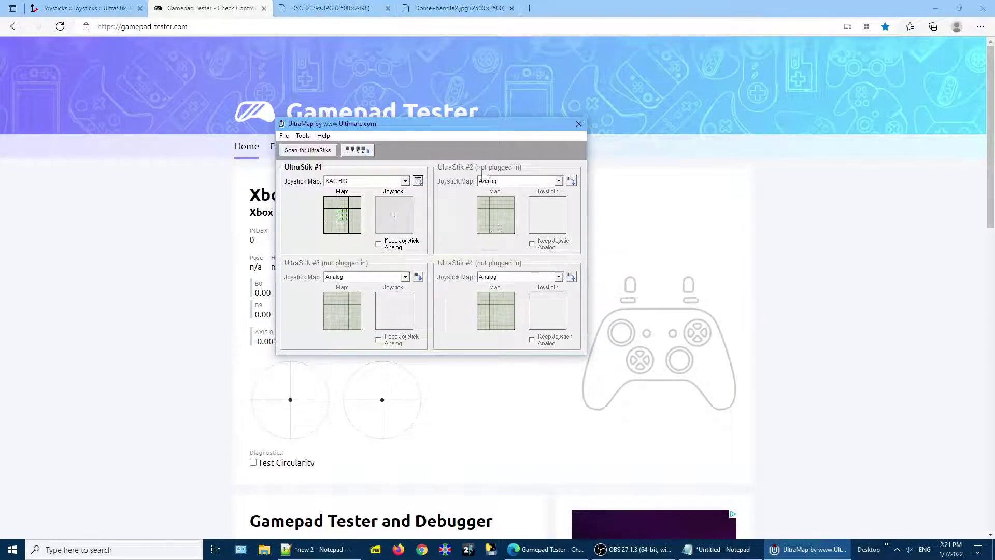
pyautogui.click(579, 124)
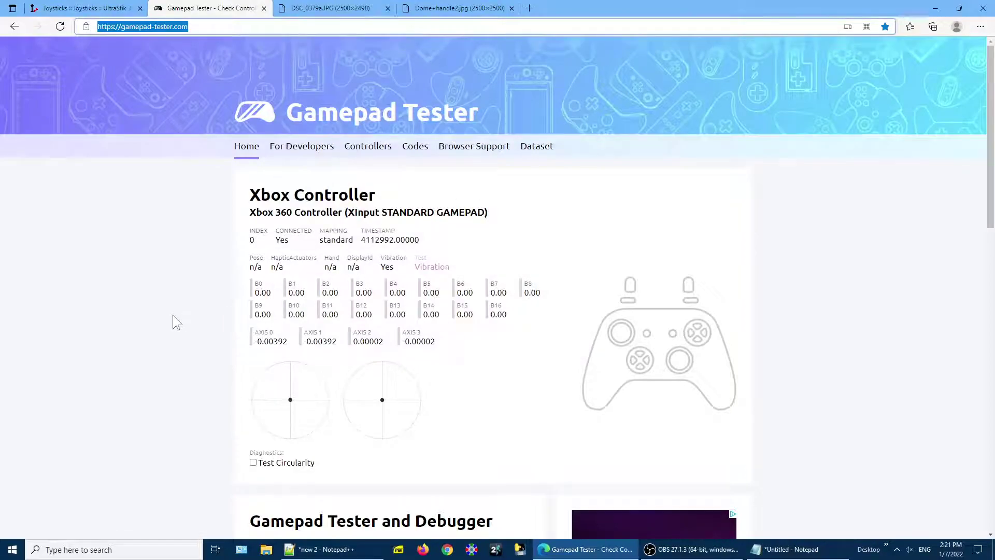